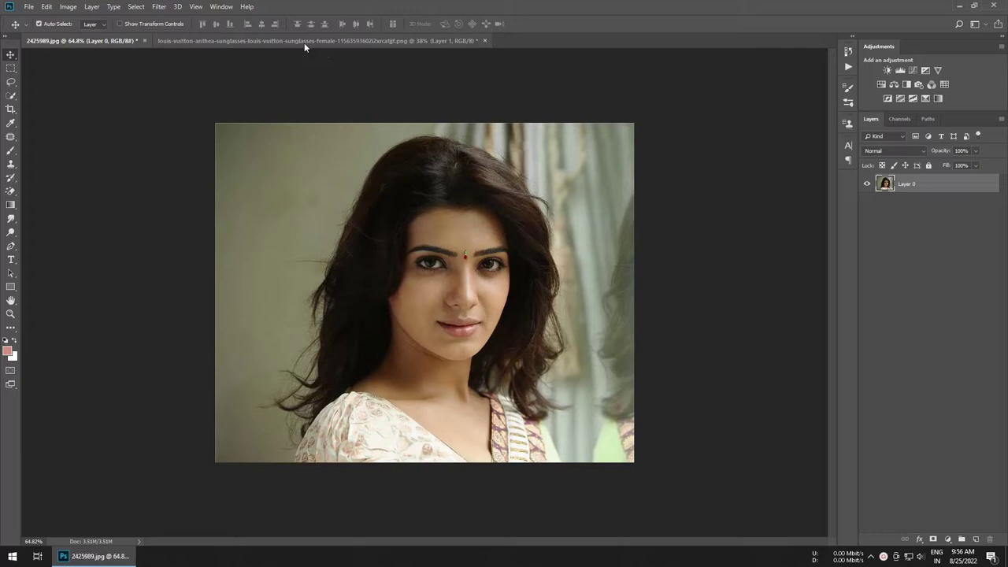
Drag the sunglasses image onto the woman's portrait so it lands as a new layer.
left_click(304, 42)
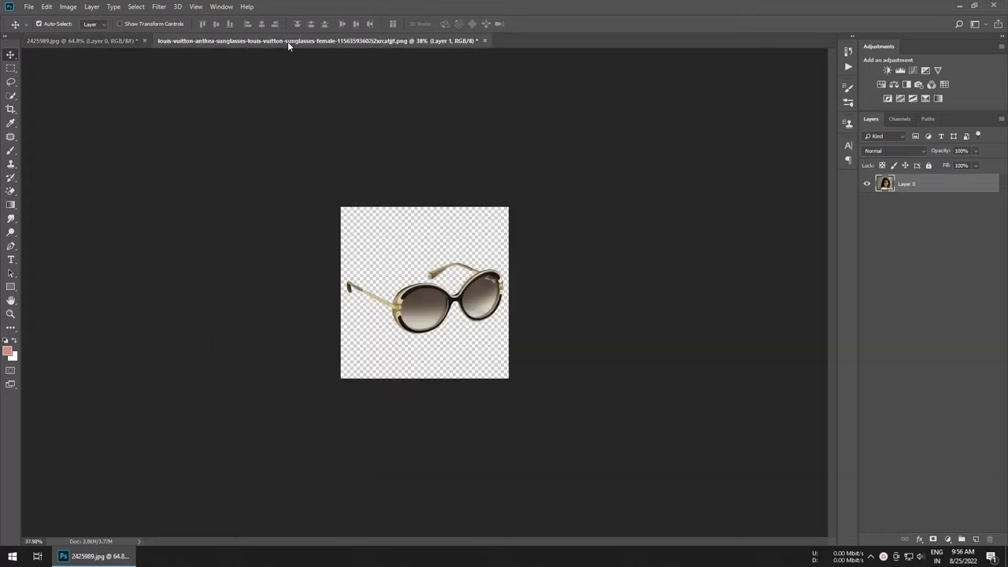
left_click_drag(422, 305, 121, 39)
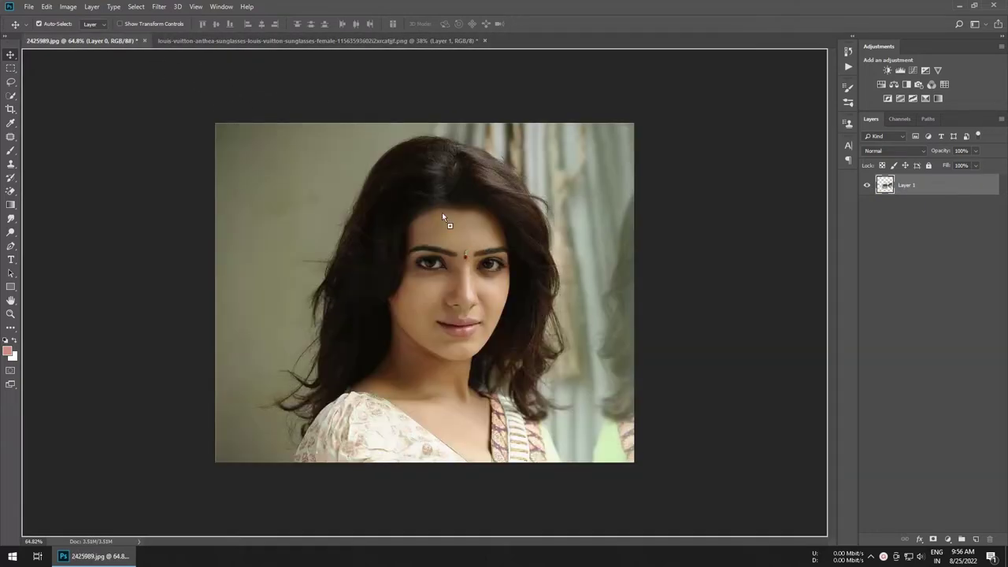
left_click_drag(120, 40, 454, 281)
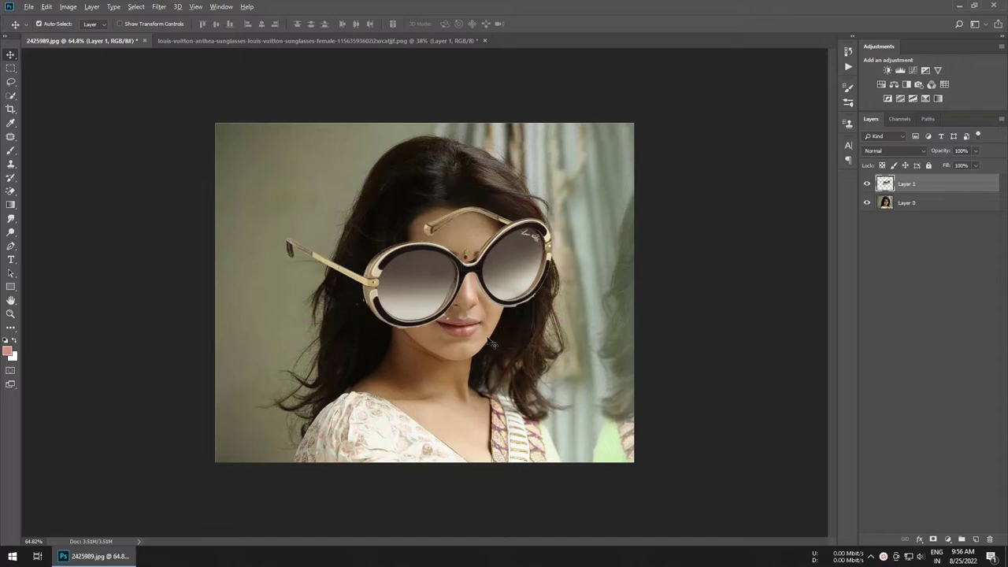
scroll(491, 343, "up", 3)
Free-transform the sunglasses down to about half their size.
key("ctrl+t")
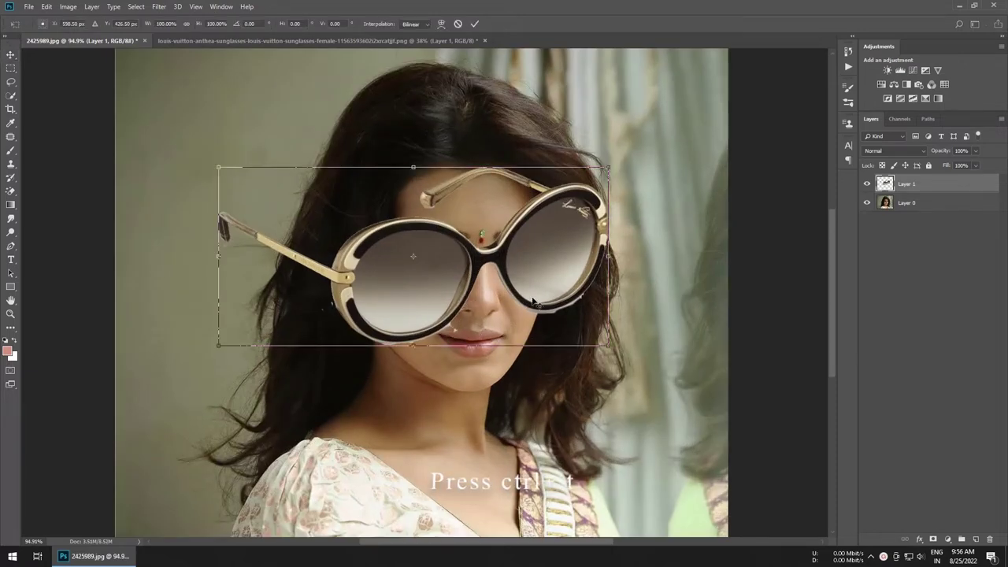
right_click(496, 246)
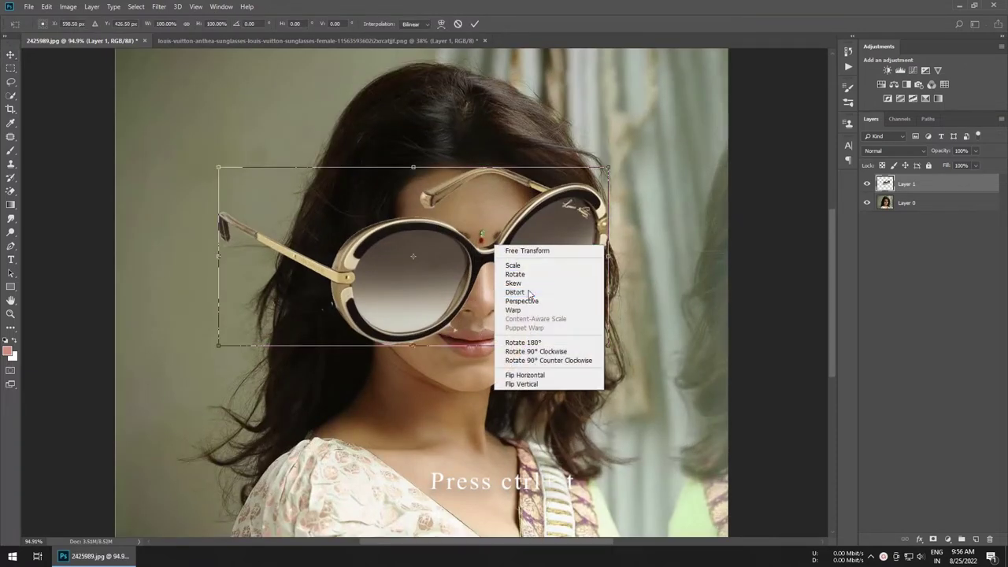
left_click(247, 340)
right_click(381, 294)
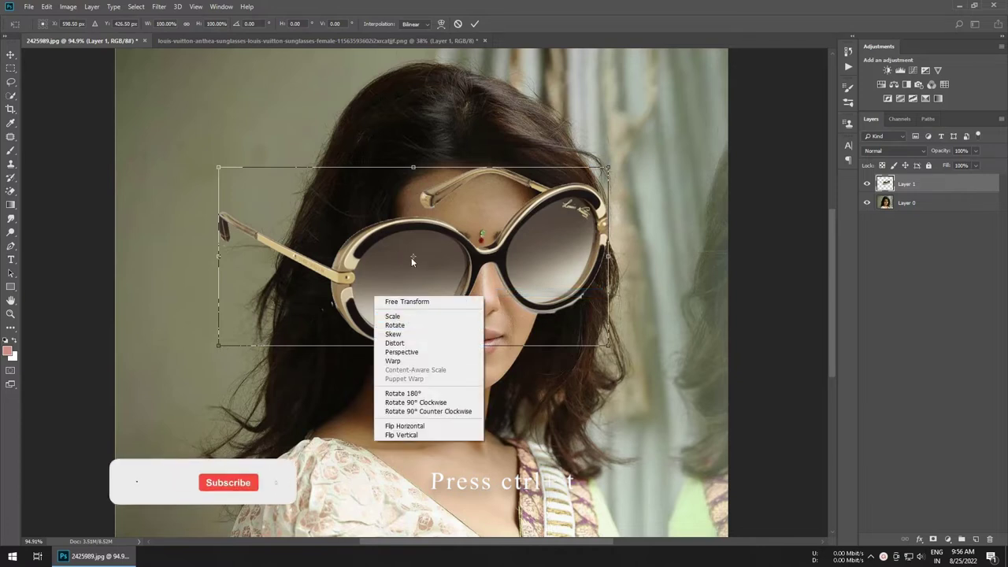
key("Escape")
mouse_move(608, 344)
left_mouse_down()
mouse_move(523, 295)
mouse_move(546, 292)
left_mouse_up()
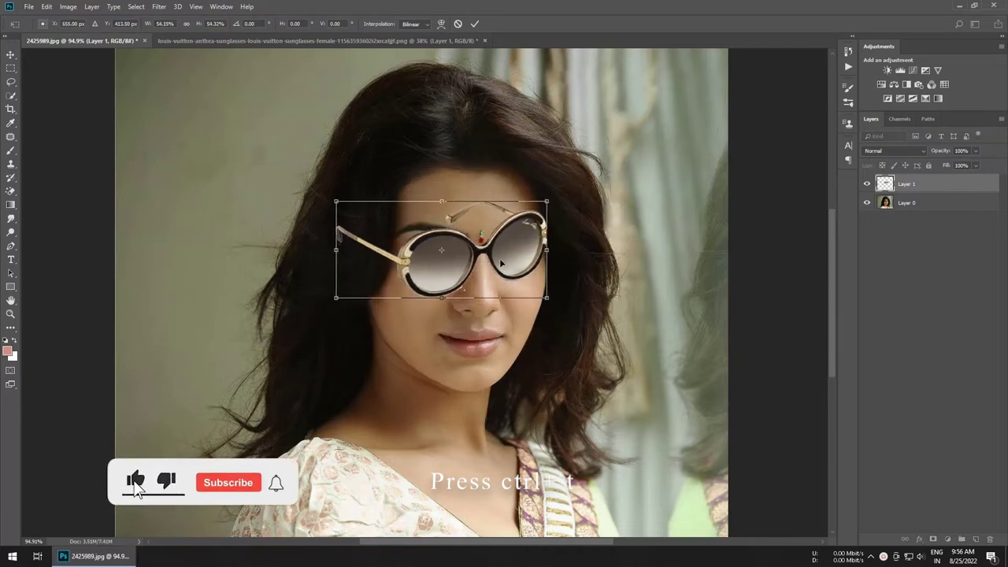
right_click(494, 252)
left_click(540, 295)
Tilt the glasses to about 10.7° and adjust their width to fit her eyes.
mouse_move(569, 252)
left_mouse_down()
mouse_move(570, 298)
mouse_move(563, 213)
mouse_move(562, 224)
left_mouse_up()
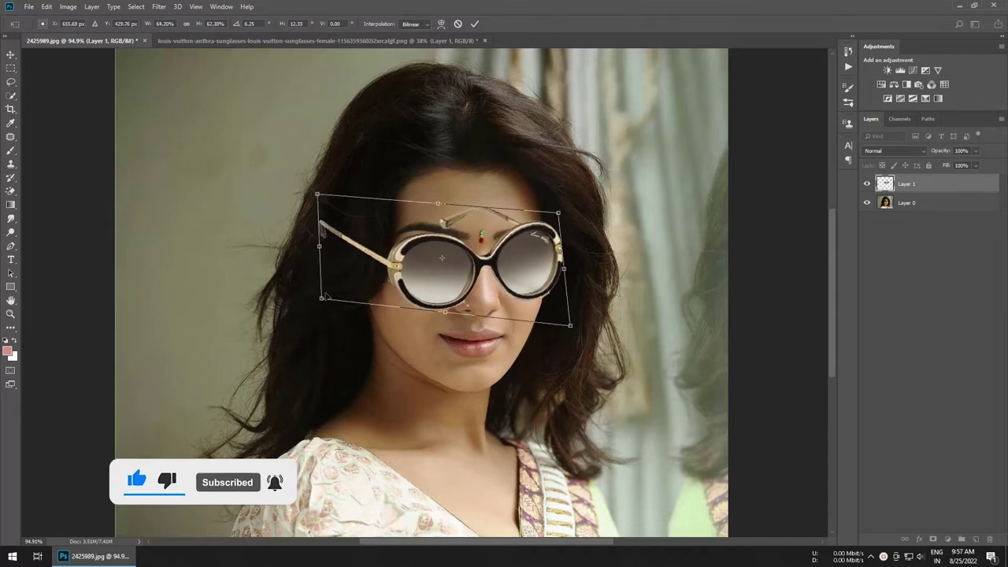
left_click_drag(316, 194, 322, 189)
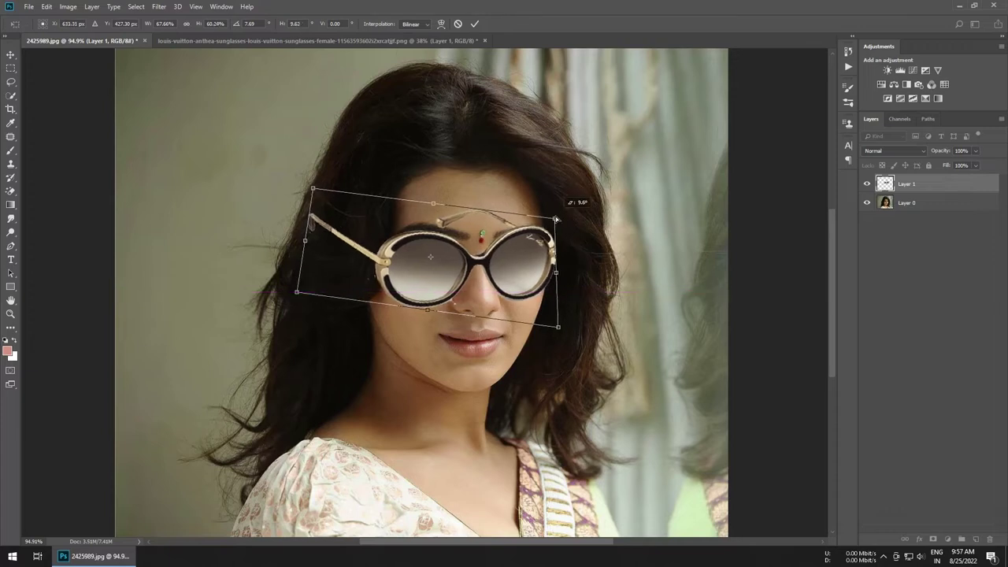
left_click_drag(566, 326, 567, 335)
left_click_drag(305, 240, 314, 245)
left_click_drag(314, 189, 325, 189)
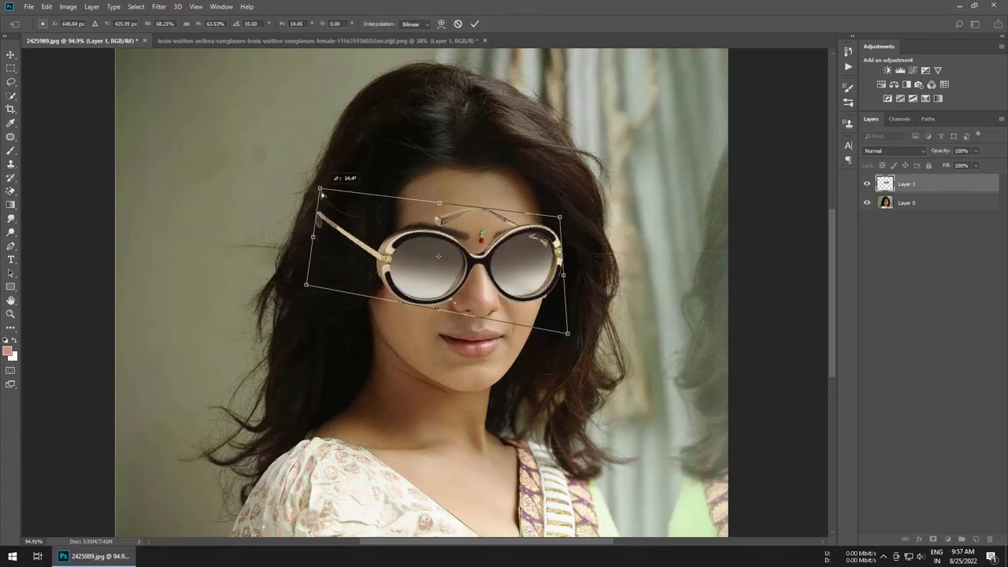
right_click(492, 248)
Warp the glasses' bridge up-left, then skew the frame corners to match her face.
left_click(519, 311)
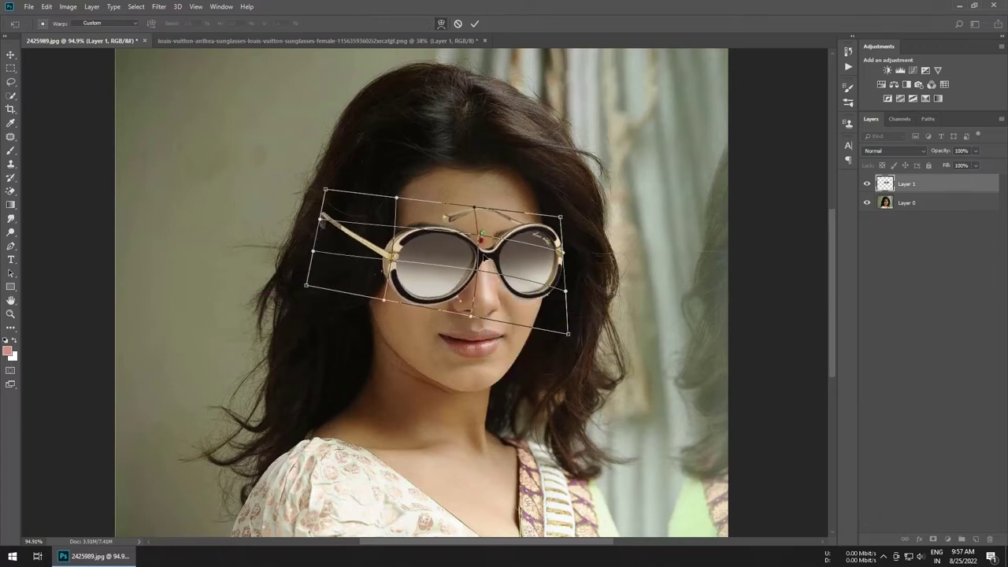
left_click_drag(479, 267, 470, 258)
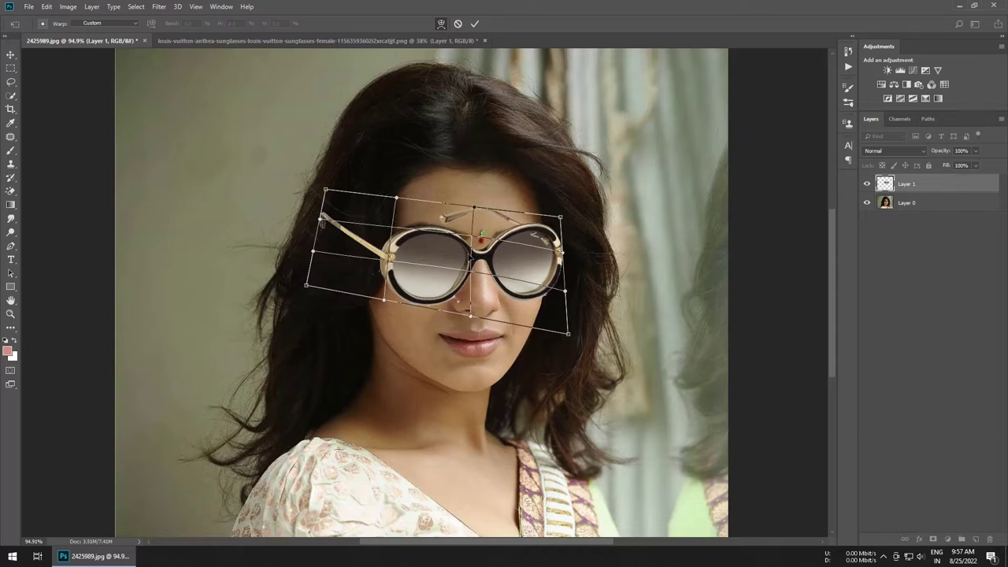
right_click(482, 253)
left_click(504, 289)
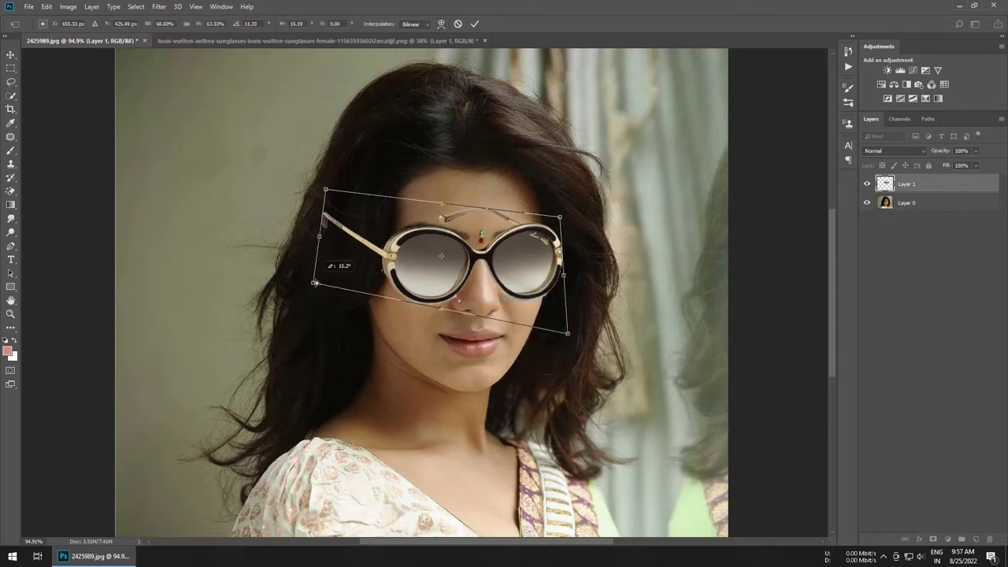
left_click_drag(325, 190, 333, 192)
left_click_drag(568, 336, 564, 333)
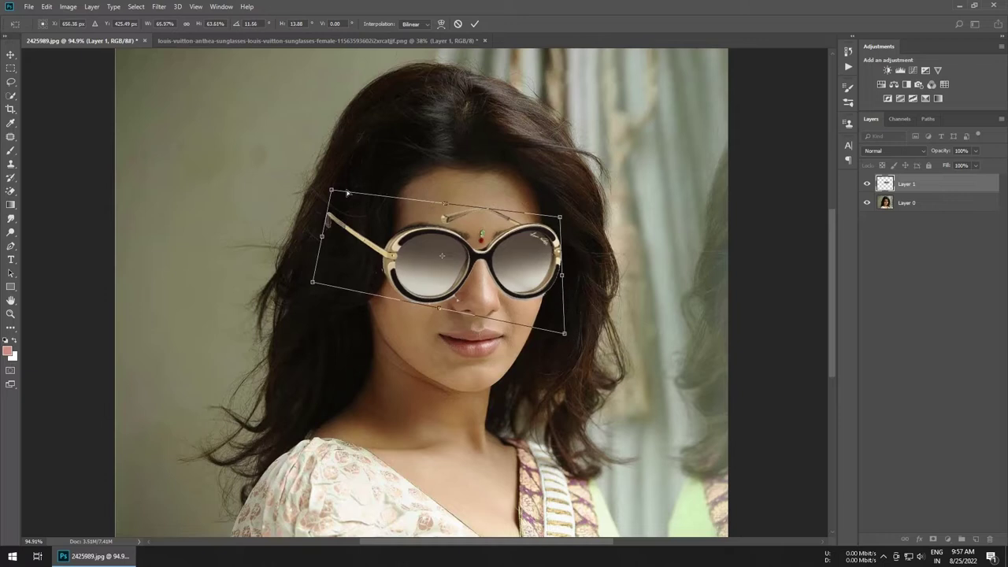
left_click_drag(331, 190, 336, 191)
left_click_drag(312, 282, 318, 283)
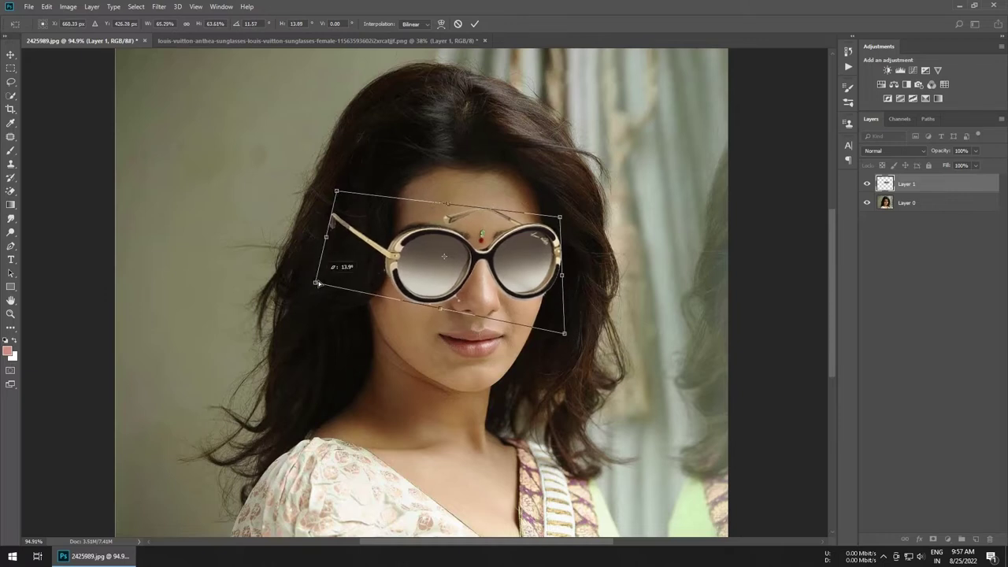
Warp the glasses around the nose bridge, apply it, and toggle the layer to compare.
right_click(467, 279)
left_click(504, 351)
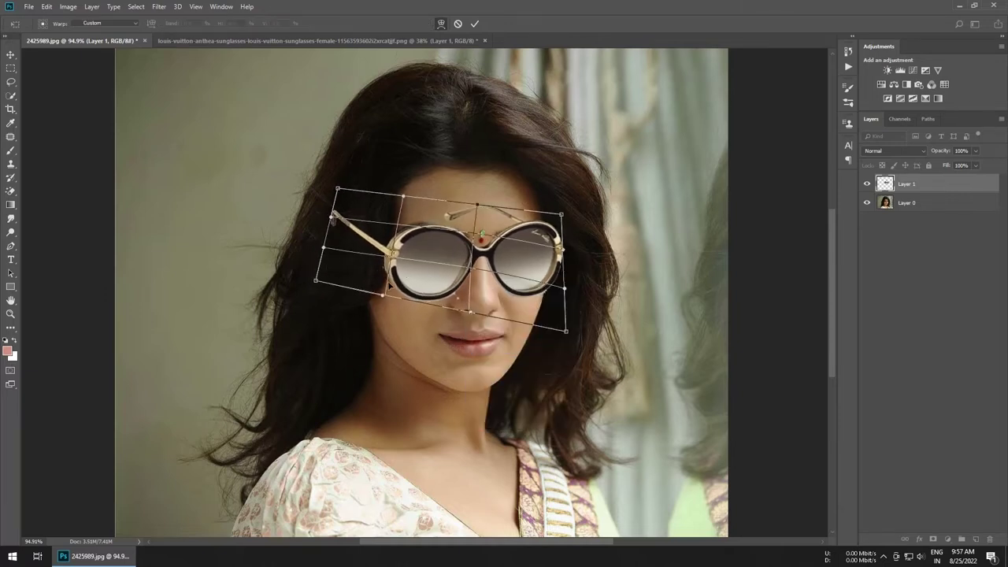
left_click_drag(464, 260, 472, 264)
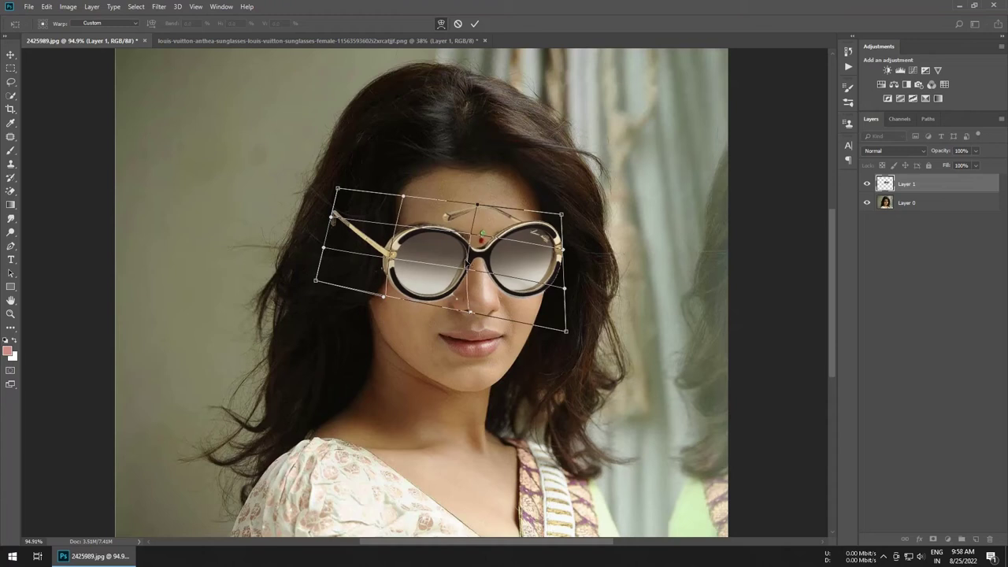
key("Return")
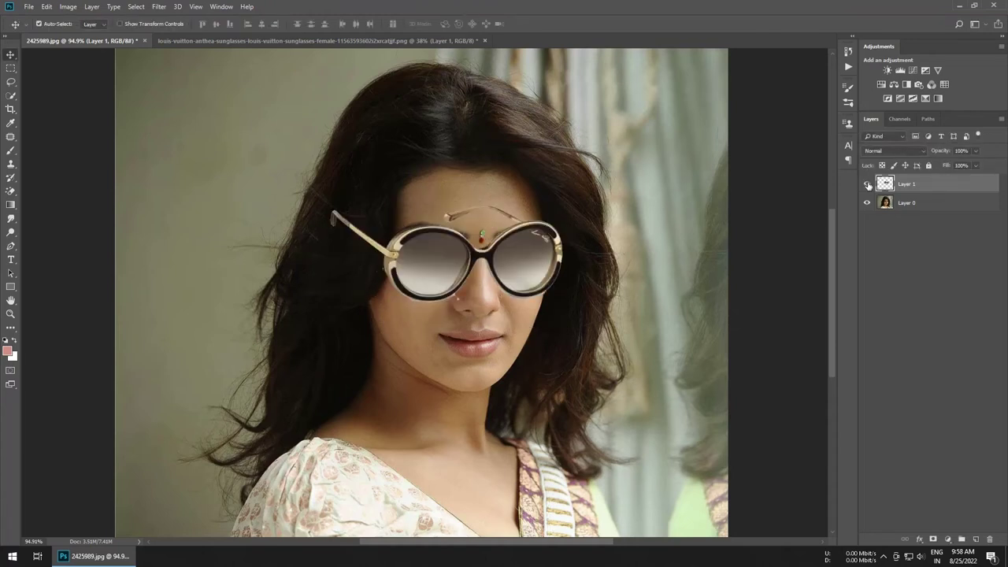
left_click(867, 185)
Start a new transform and fine-tune the glasses' skew, enlarging them to about 101–106%.
key("ctrl+t")
right_click(590, 255)
left_click(606, 297)
left_click_drag(563, 305, 566, 307)
left_click_drag(562, 205, 567, 203)
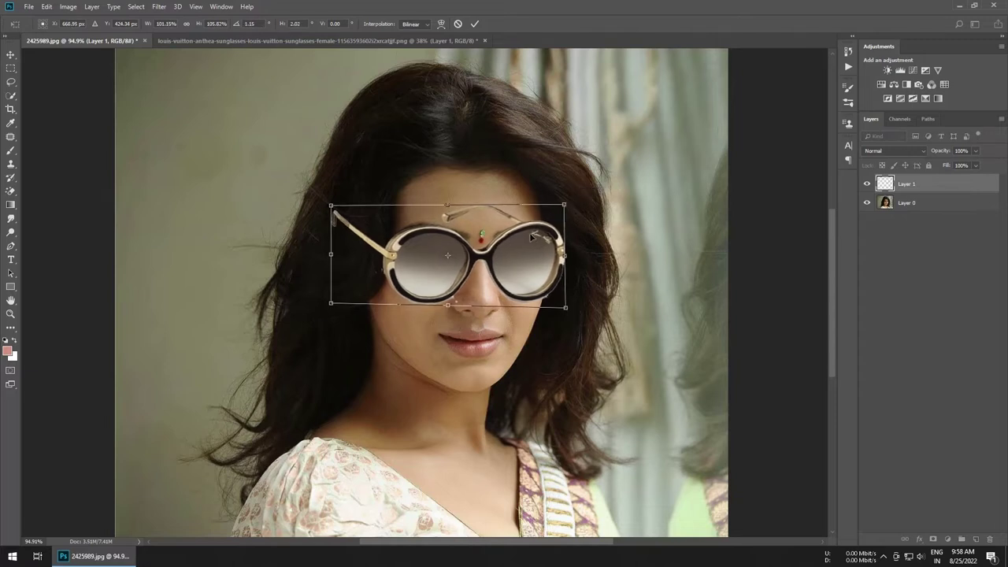
Apply the transform and add a layer mask to the sunglasses layer.
key("Return")
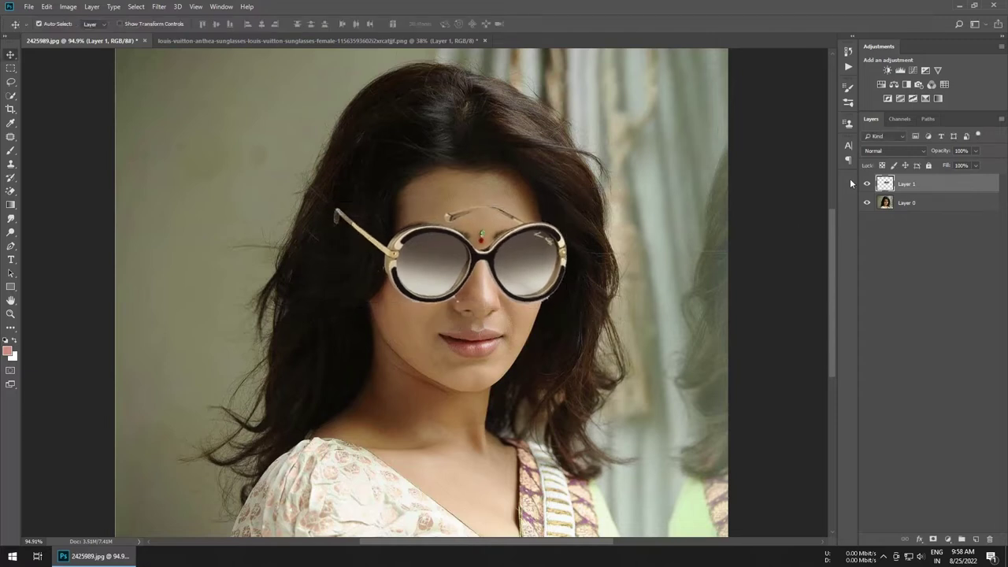
left_click(867, 183)
left_click(867, 183)
left_click(933, 539)
Select a smaller Brush and zoom in on the glasses beside the nose.
left_click(16, 150)
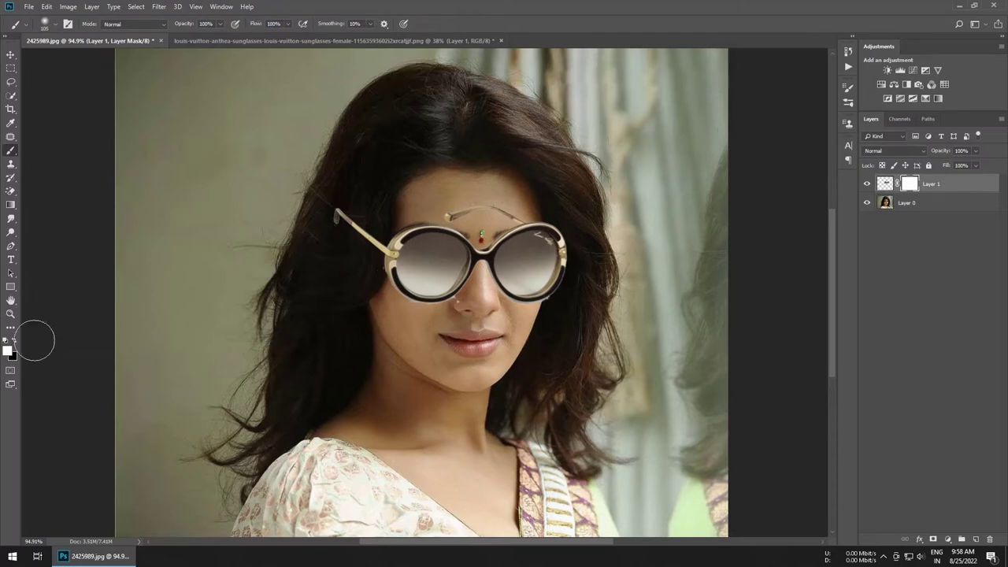
scroll(587, 177, "up", 5)
key("bracketleft")
key("bracketleft")
key("bracketleft")
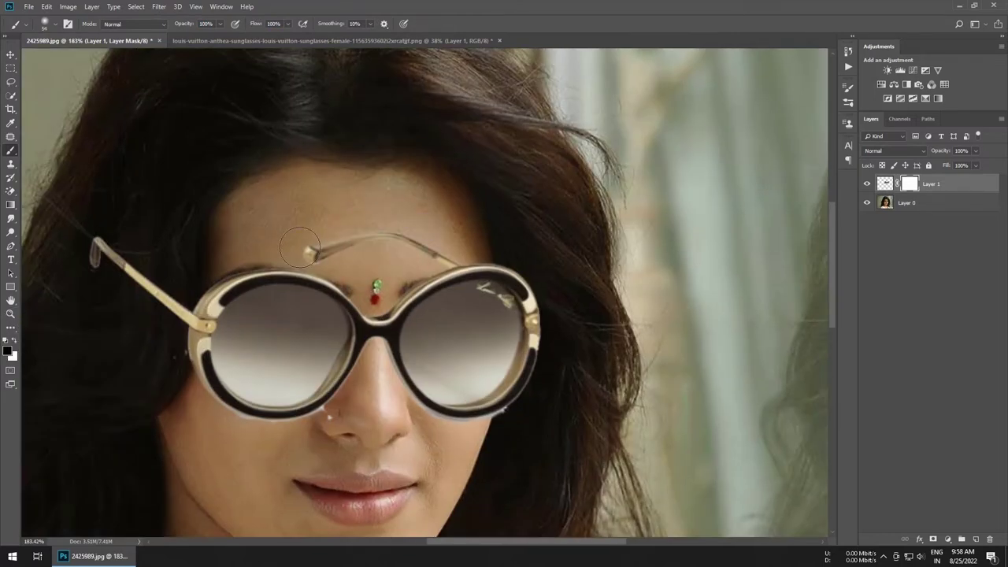
scroll(449, 245, "up", 3)
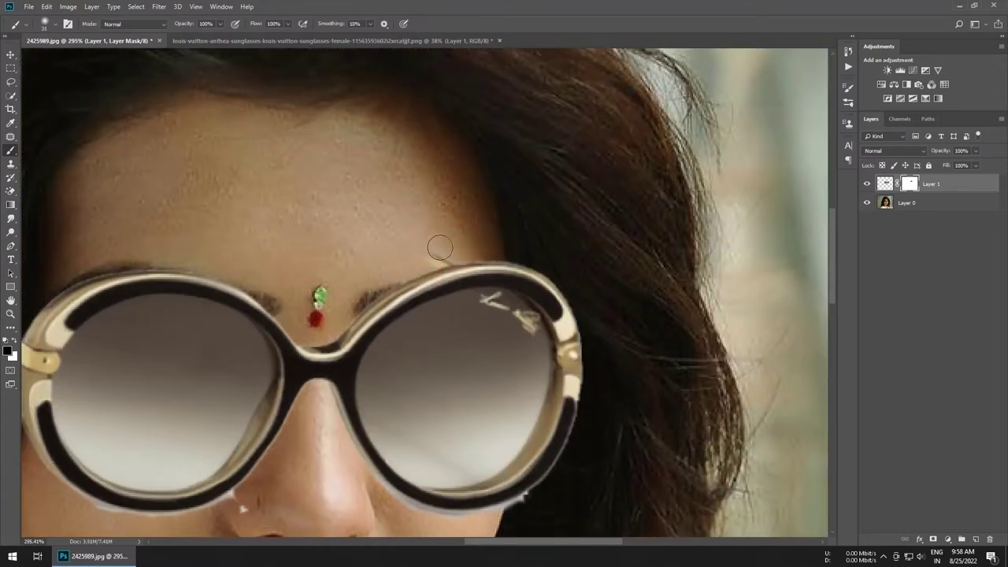
scroll(473, 265, "up", 1)
scroll(488, 283, "down", 5)
scroll(511, 303, "up", 6)
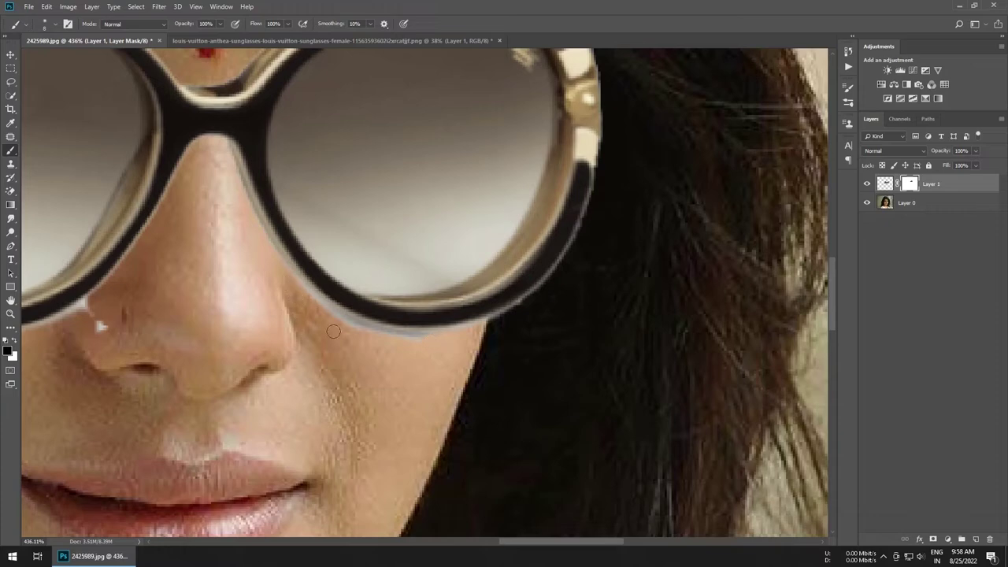
scroll(417, 332, "down", 4)
scroll(394, 328, "up", 4)
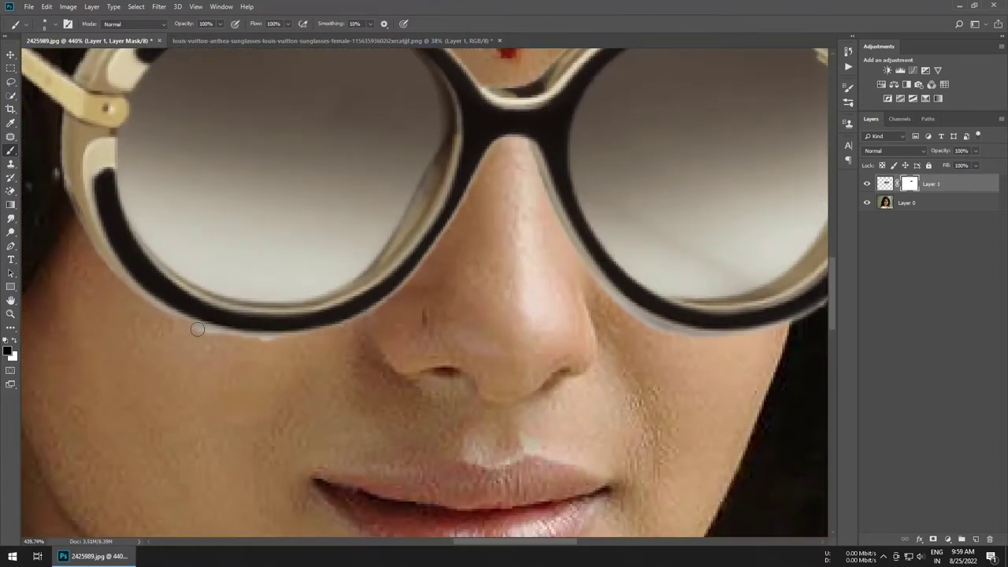
scroll(369, 342, "down", 4)
scroll(256, 248, "up", 3)
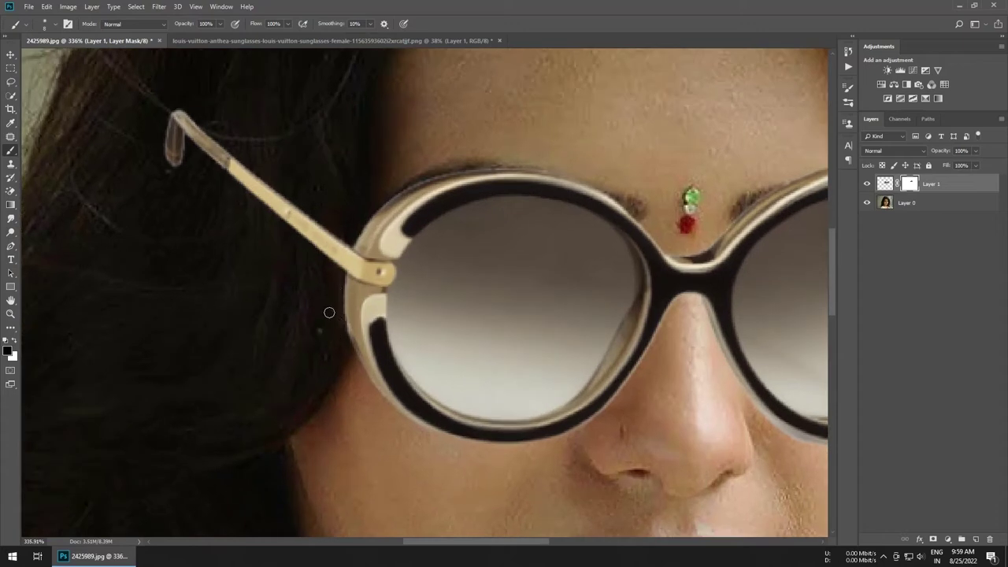
left_click_drag(949, 150, 879, 152)
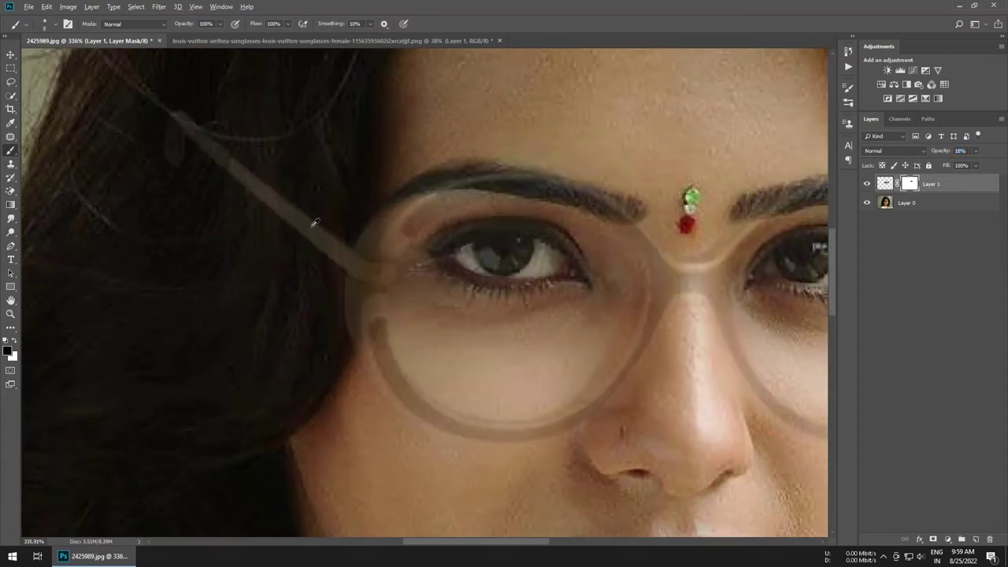
mouse_move(358, 256)
left_mouse_down()
mouse_move(342, 270)
mouse_move(186, 104)
left_mouse_up()
left_click_drag(935, 157, 1000, 157)
scroll(463, 294, "down", 5)
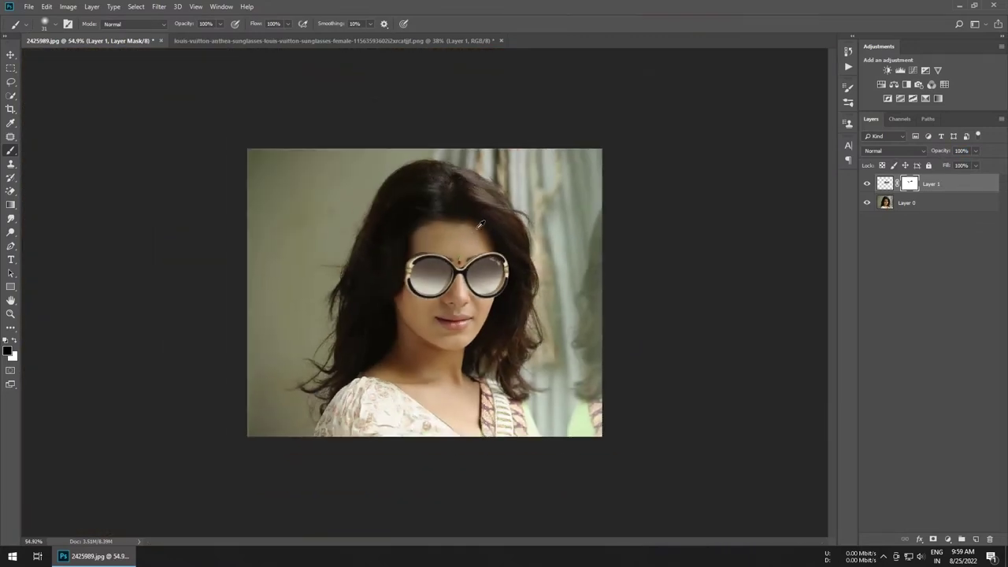
scroll(463, 295, "down", 2)
scroll(462, 295, "up", 3)
scroll(463, 295, "up", 3)
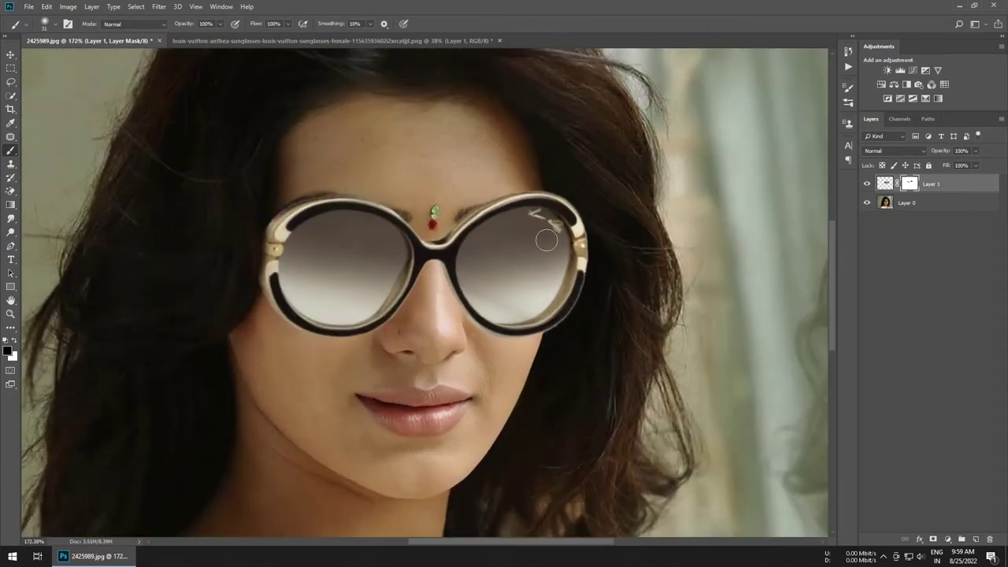
scroll(546, 240, "down", 2)
scroll(547, 240, "down", 2)
scroll(598, 261, "down", 1)
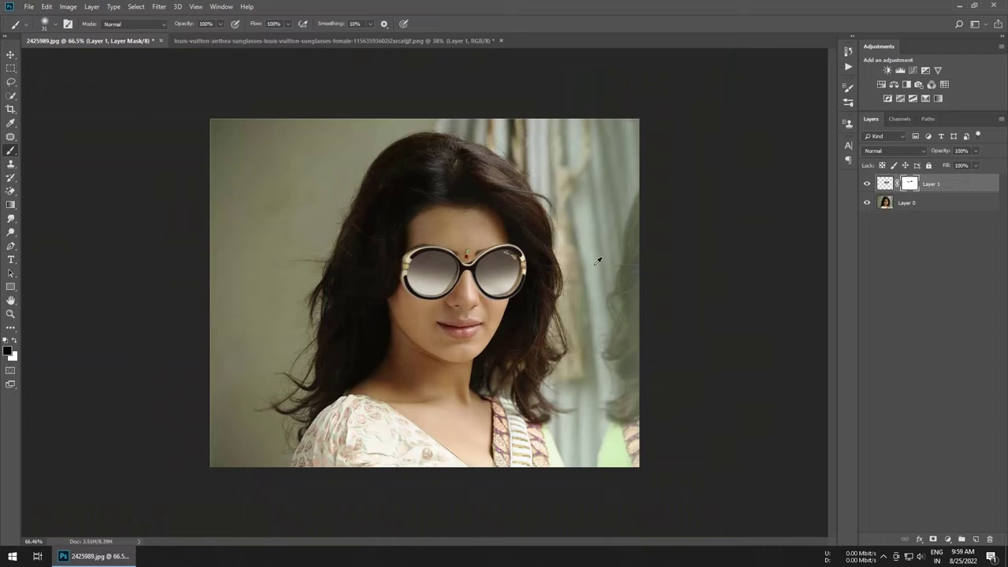
left_click(866, 184)
left_click(866, 183)
left_click_drag(923, 153, 932, 152)
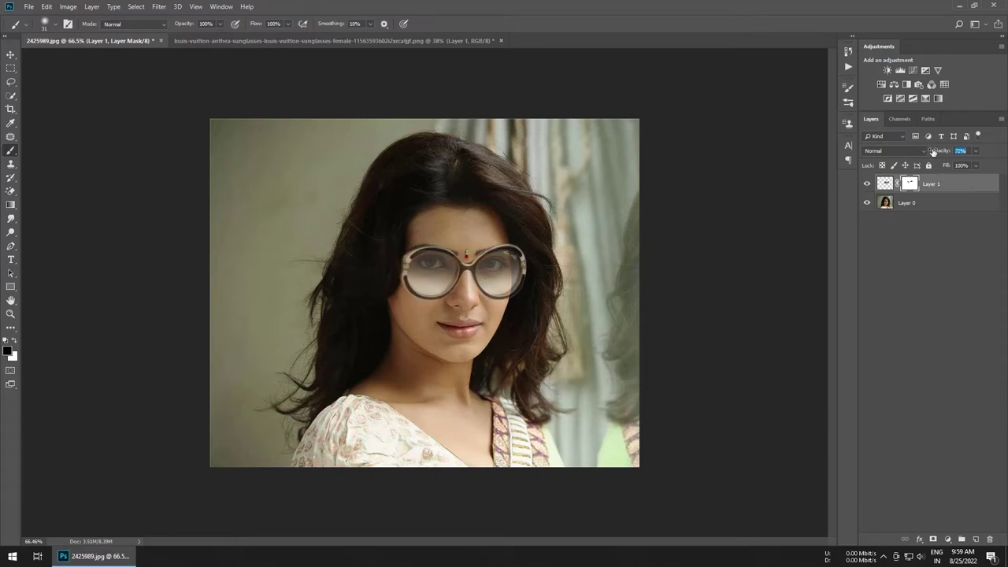
scroll(460, 244, "up", 2)
scroll(461, 245, "up", 2)
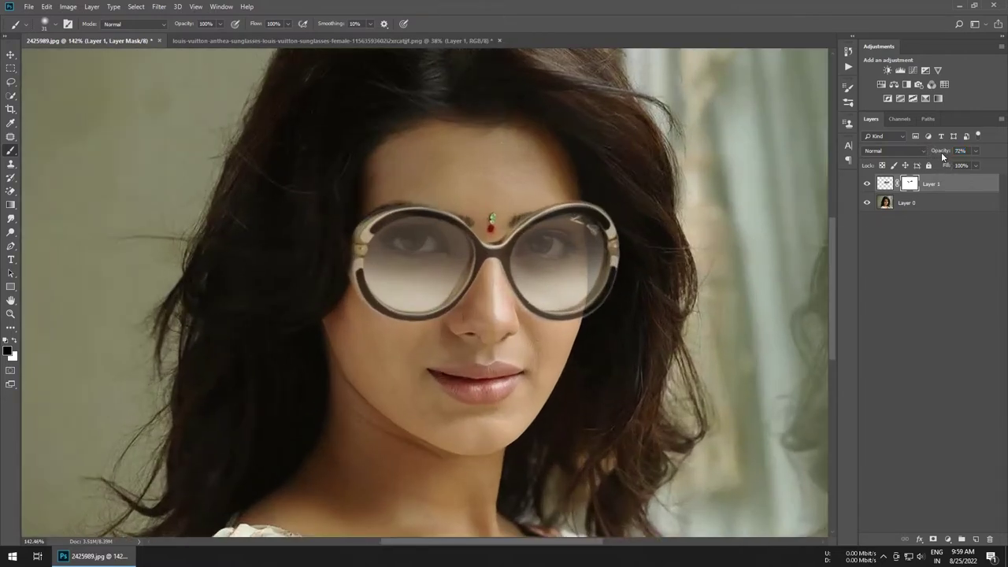
left_click_drag(942, 155, 1005, 147)
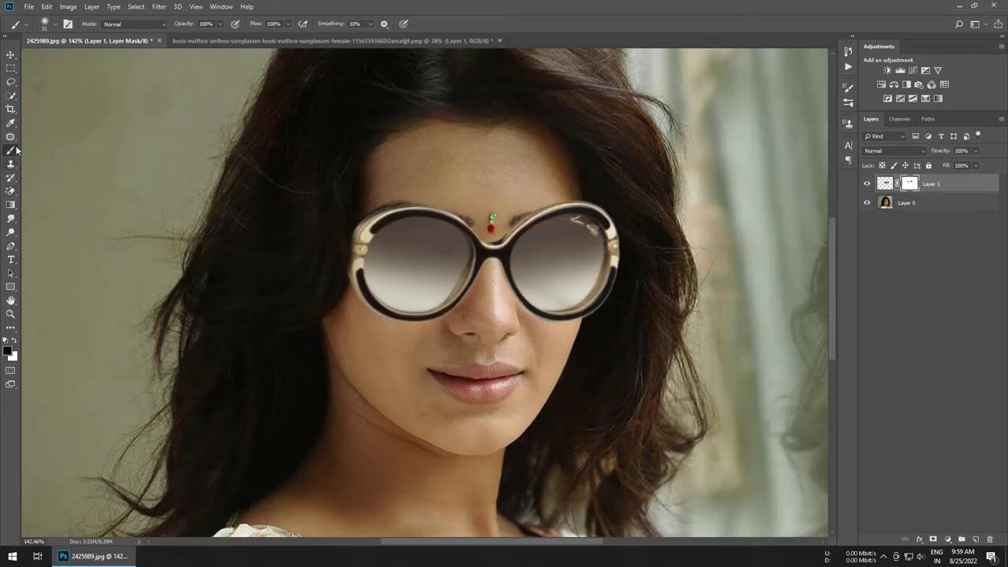
Paint black on the mask to clear the left lens, revealing her eye and skin.
scroll(467, 219, "up", 4)
mouse_move(376, 291)
left_mouse_down()
mouse_move(292, 270)
mouse_move(296, 337)
mouse_move(270, 288)
mouse_move(281, 261)
mouse_move(355, 207)
mouse_move(450, 215)
mouse_move(364, 202)
left_mouse_up()
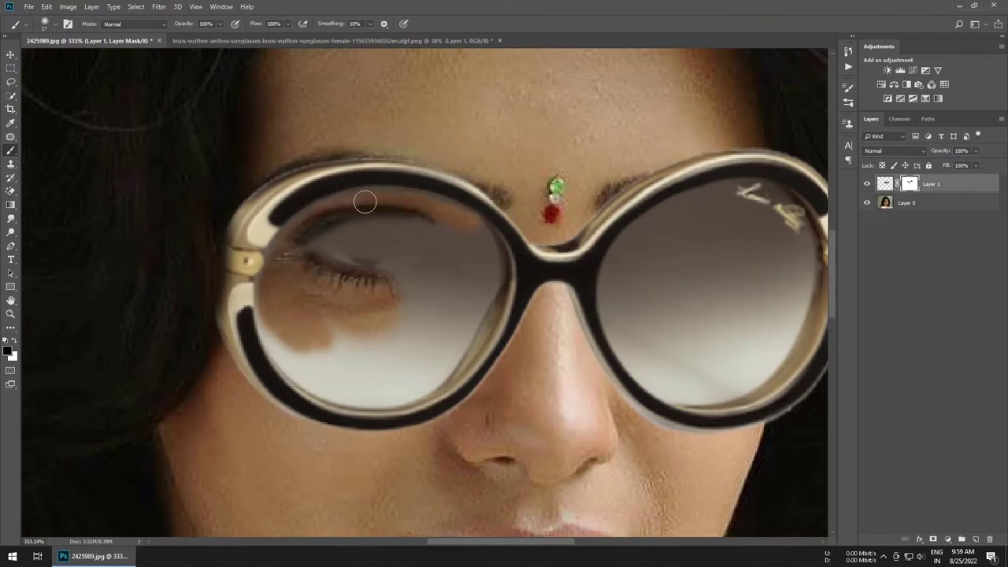
mouse_move(467, 224)
left_mouse_down()
mouse_move(493, 265)
mouse_move(326, 237)
left_mouse_up()
key("bracketright")
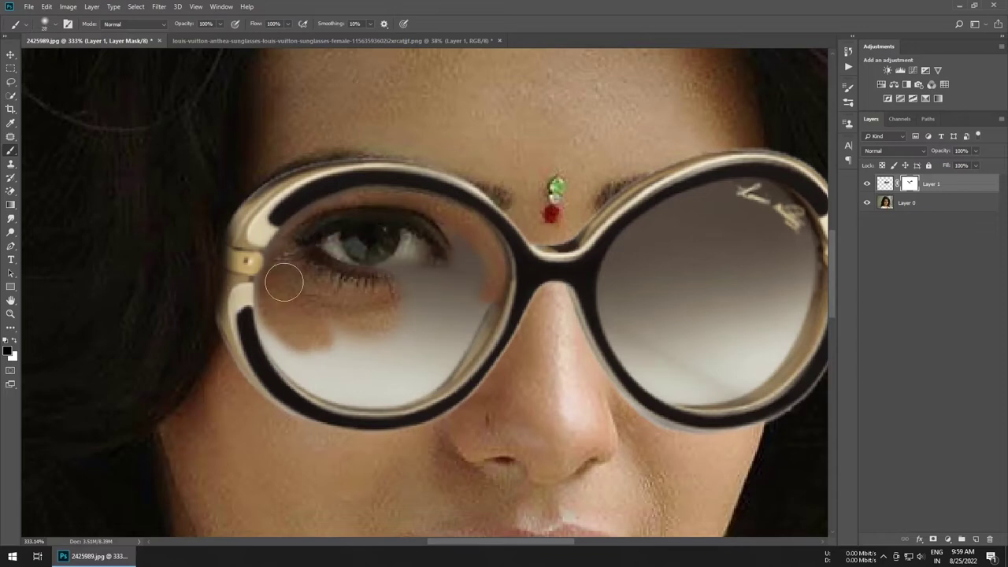
mouse_move(281, 281)
left_mouse_down()
mouse_move(388, 387)
mouse_move(456, 283)
mouse_move(382, 337)
mouse_move(475, 261)
left_mouse_up()
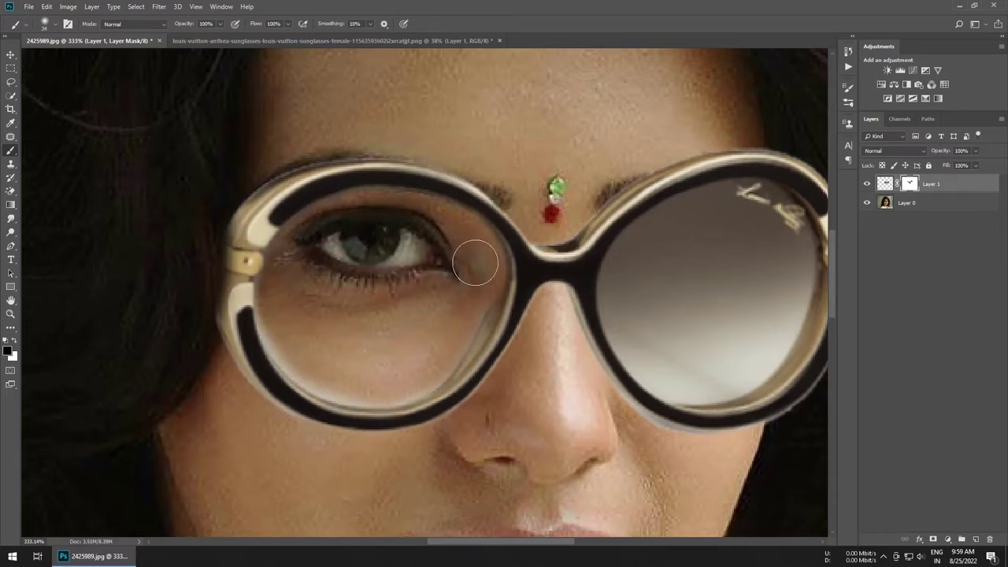
Clear the right lens on the mask, then fit the whole image on screen.
scroll(474, 261, "down", 2)
scroll(483, 262, "up", 2)
key("bracketleft")
key("bracketleft")
mouse_move(367, 237)
left_mouse_down()
mouse_move(333, 275)
mouse_move(332, 328)
mouse_move(393, 260)
mouse_move(461, 236)
mouse_move(472, 203)
mouse_move(480, 224)
left_mouse_up()
key("bracketright")
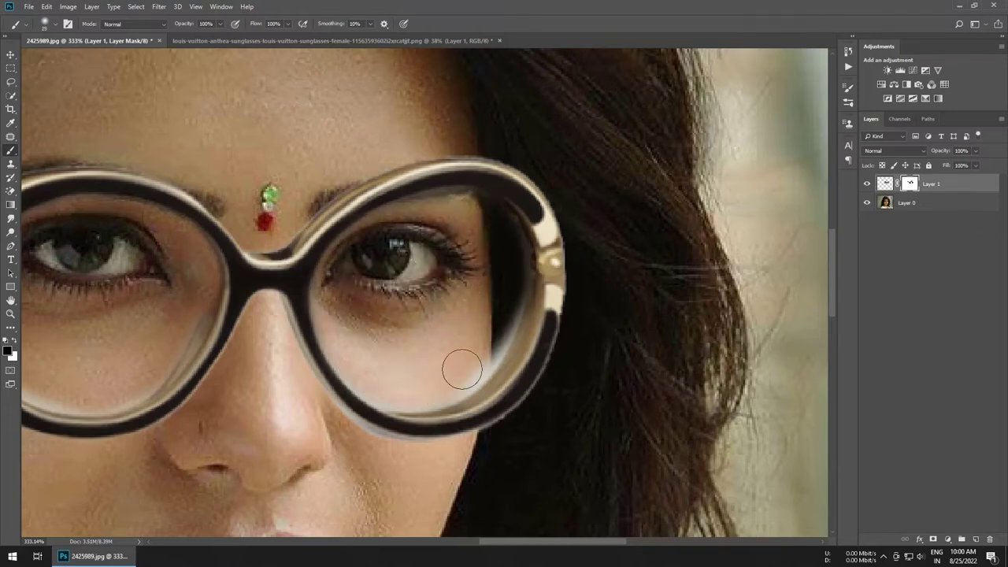
key("ctrl+0")
scroll(410, 304, "up", 3)
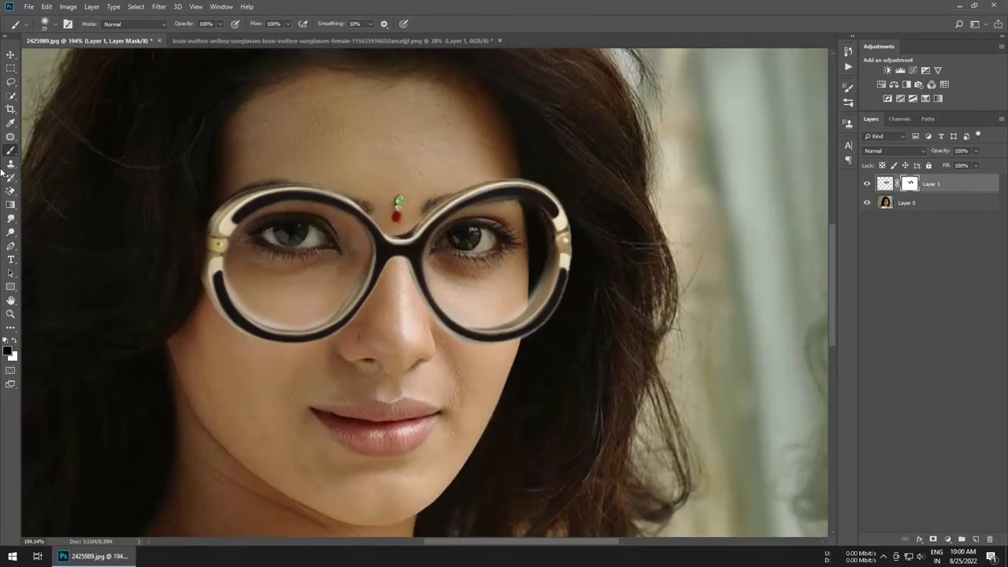
Paint white at 43% brush opacity to restore a light tint over both lenses.
left_click(15, 341)
left_click_drag(192, 29, 161, 26)
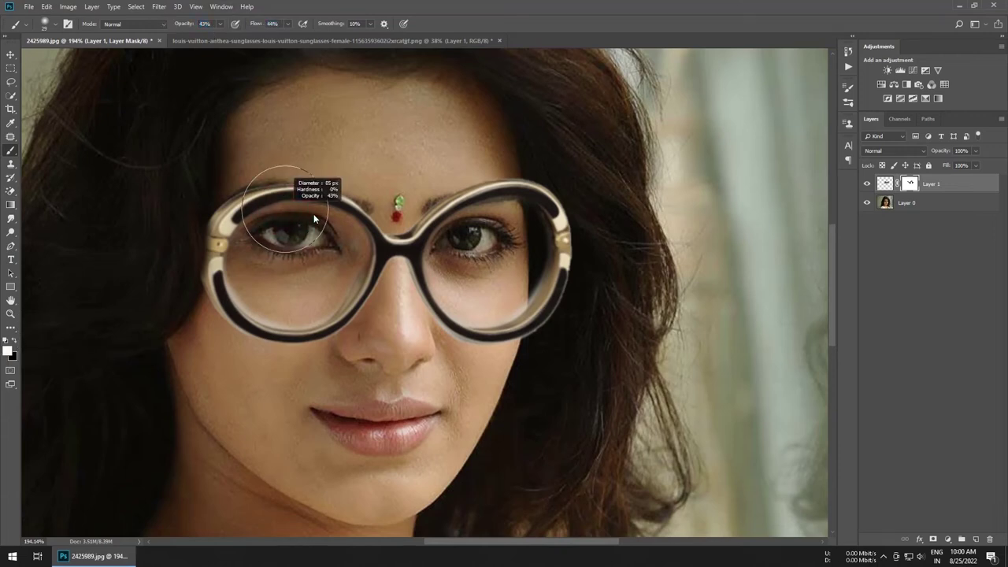
mouse_move(315, 236)
left_mouse_down()
mouse_move(258, 258)
mouse_move(262, 224)
left_mouse_up()
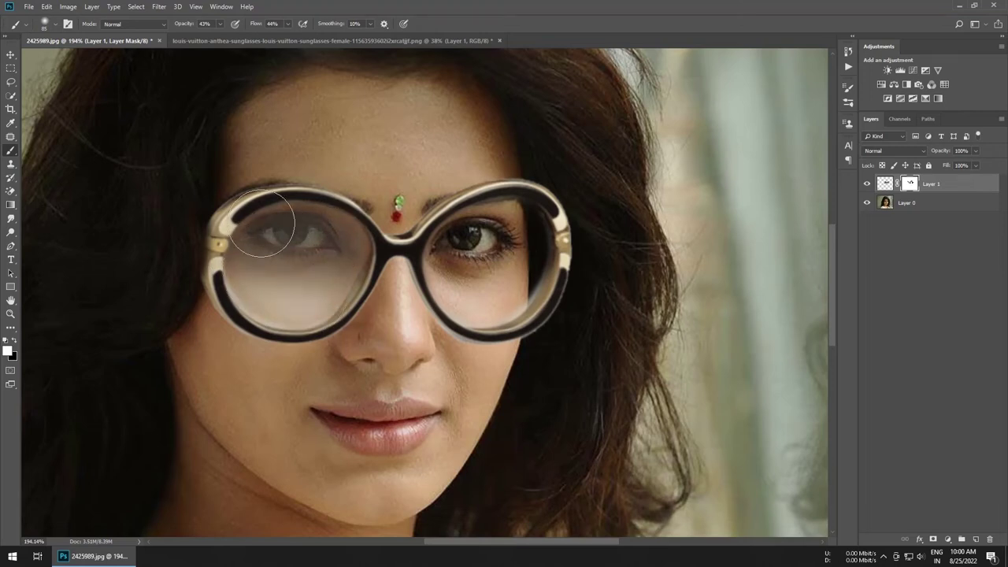
left_click_drag(504, 264, 479, 281)
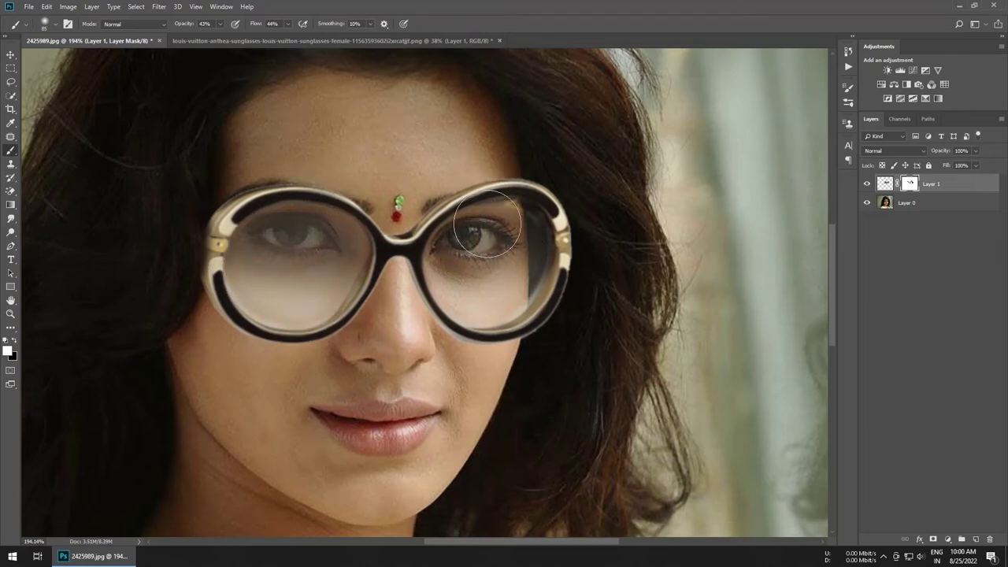
left_click_drag(530, 269, 443, 263)
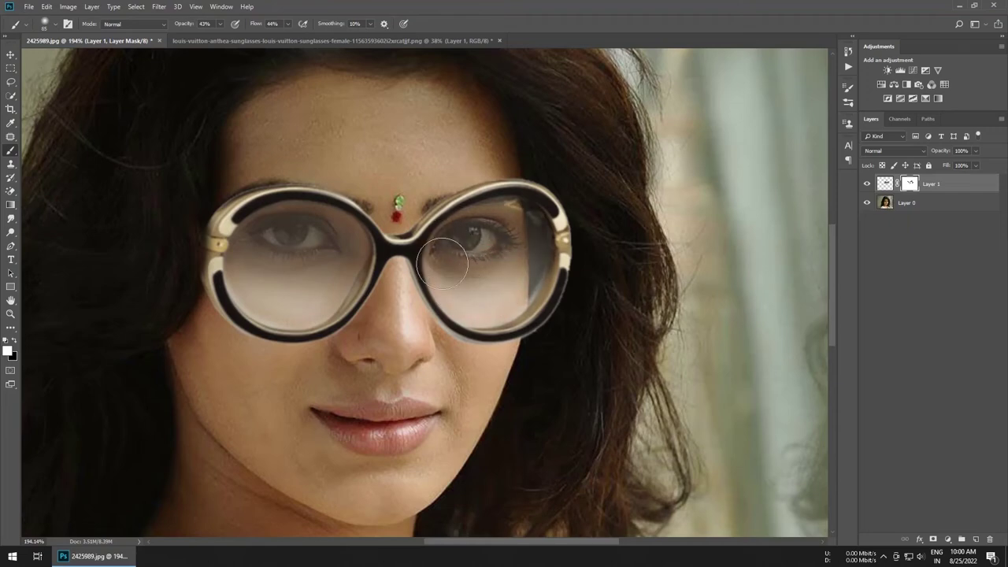
scroll(464, 228, "down", 5)
scroll(572, 260, "down", 3)
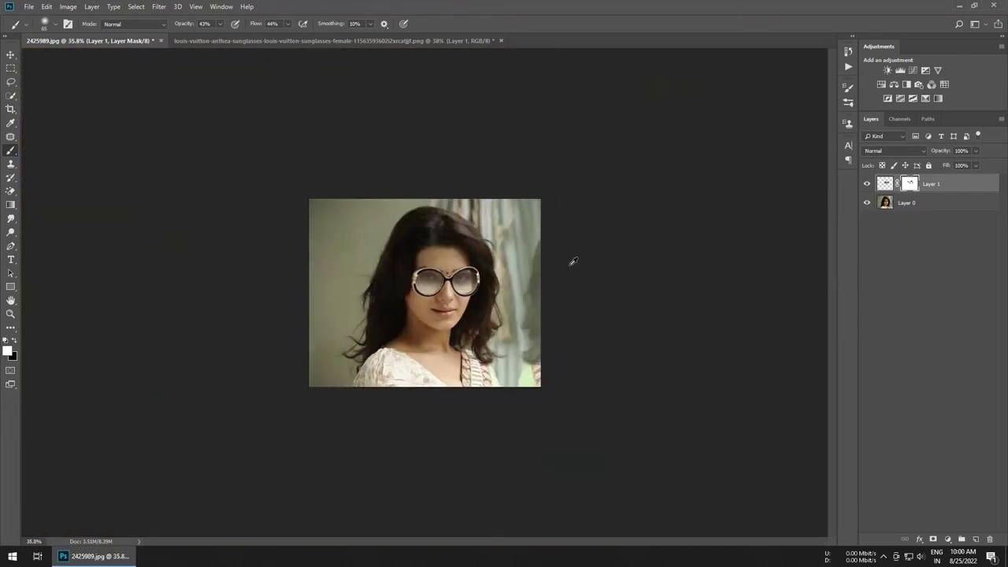
scroll(555, 291, "up", 2)
scroll(561, 289, "up", 3)
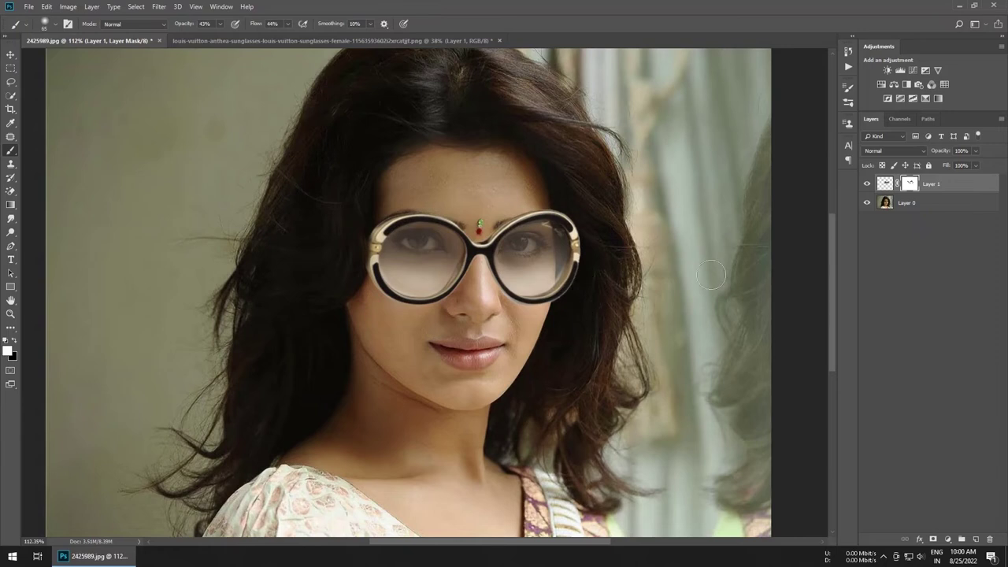
scroll(711, 274, "down", 4)
scroll(705, 255, "down", 1)
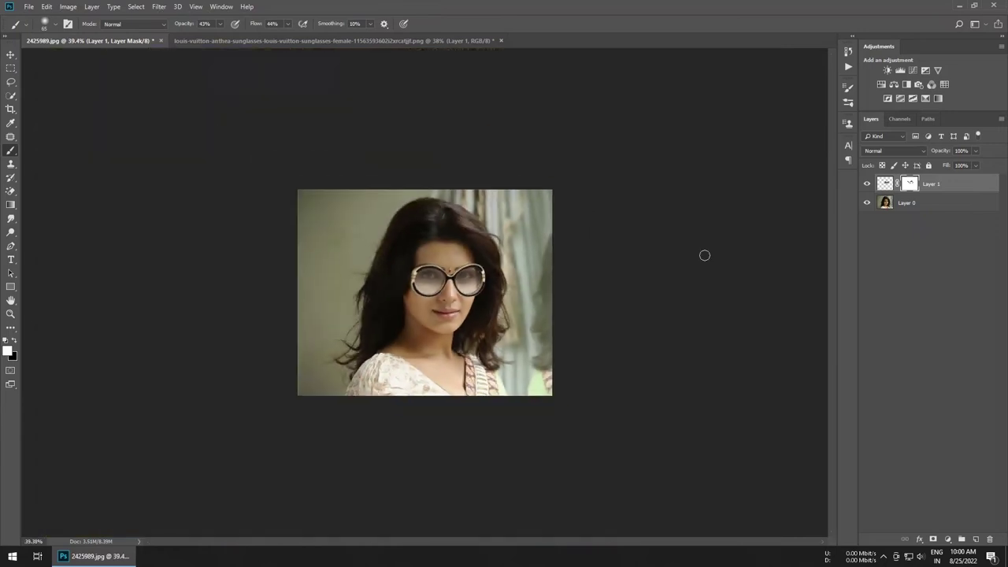
left_click(866, 204, "alt")
left_click(866, 204, "alt")
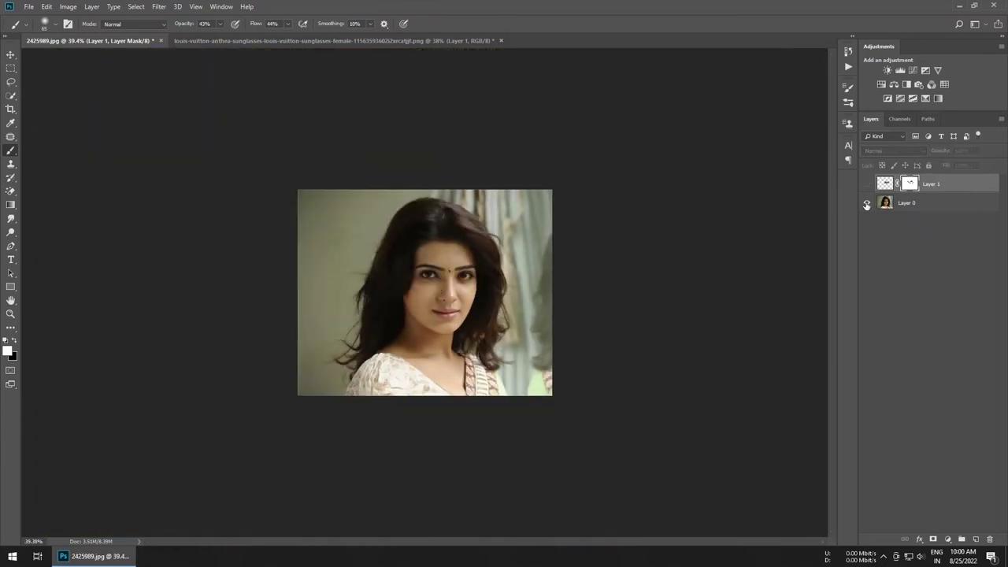
scroll(453, 299, "up", 2)
scroll(457, 320, "up", 2)
scroll(457, 321, "up", 2)
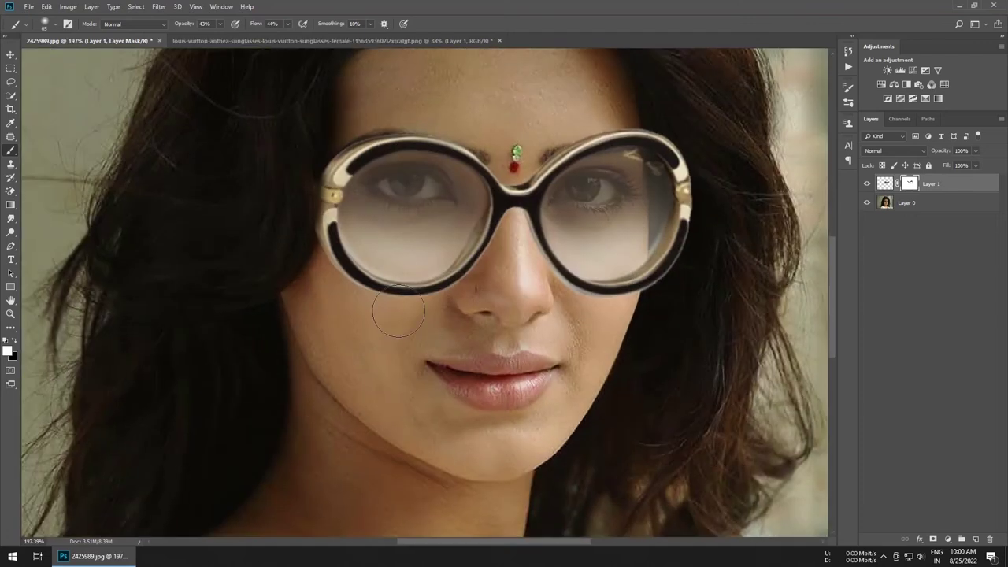
Duplicate the sunglasses from Layer 1's selection and delete the copy's layer mask.
left_click(886, 185, "ctrl")
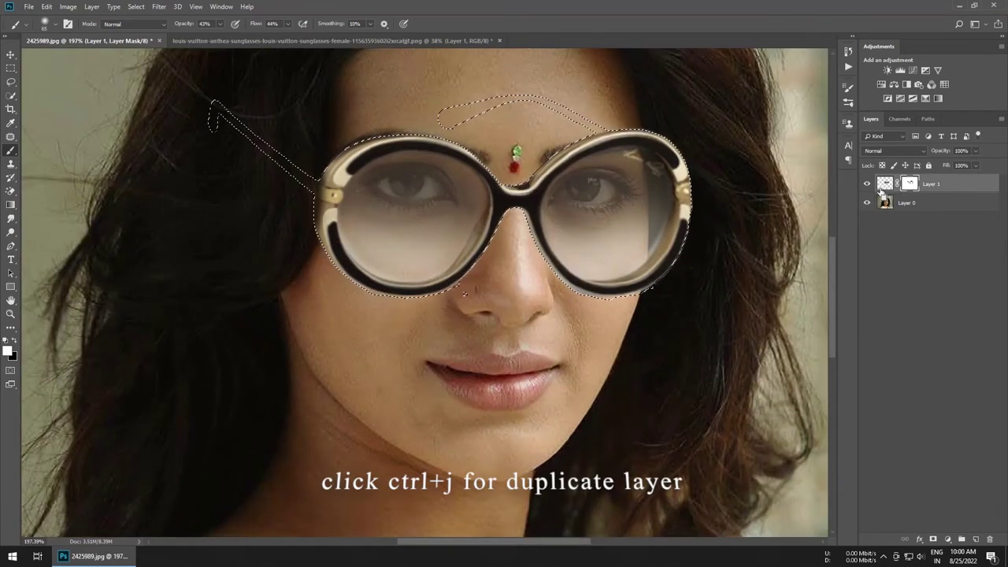
key("ctrl+j")
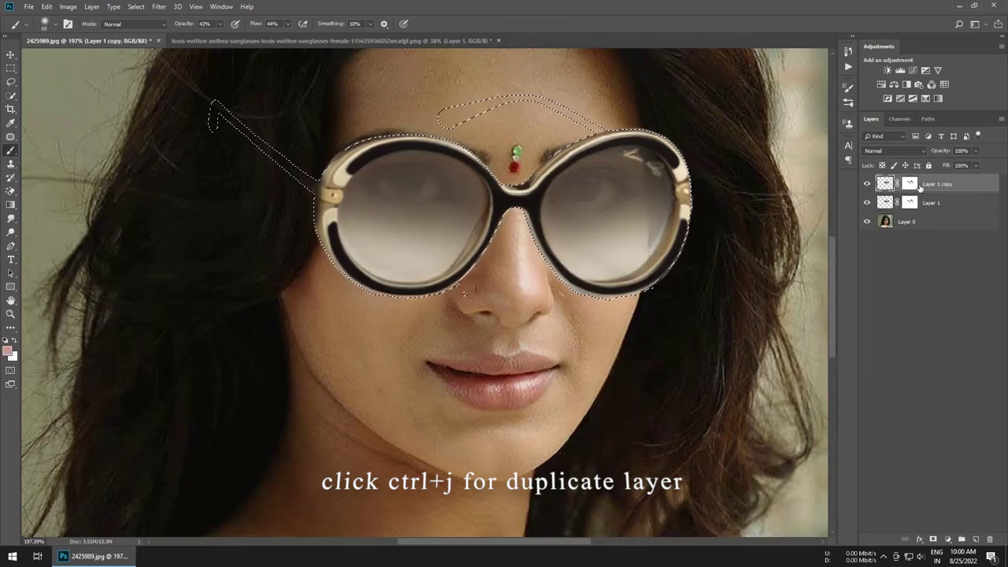
key("ctrl+d")
right_click(910, 187)
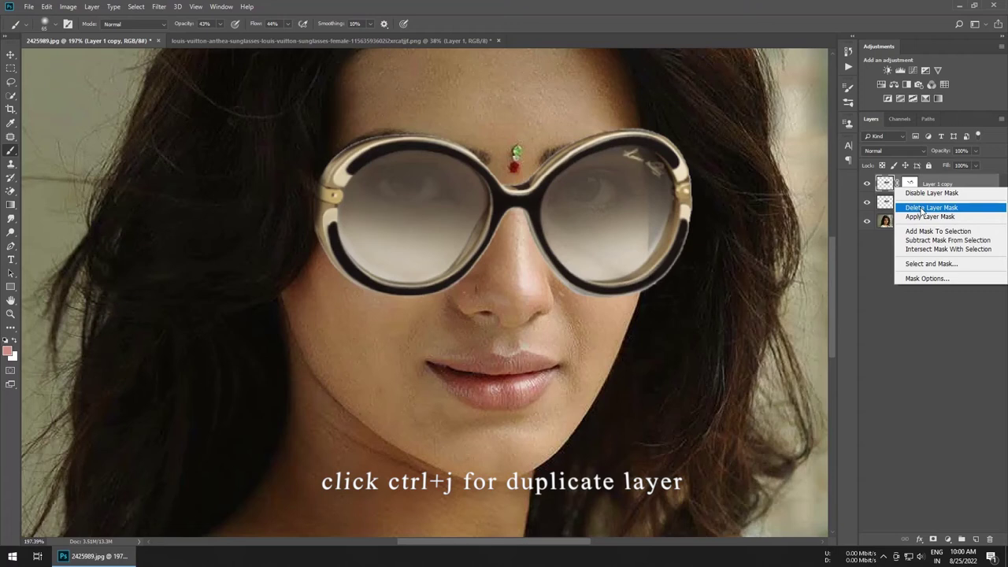
left_click(921, 208)
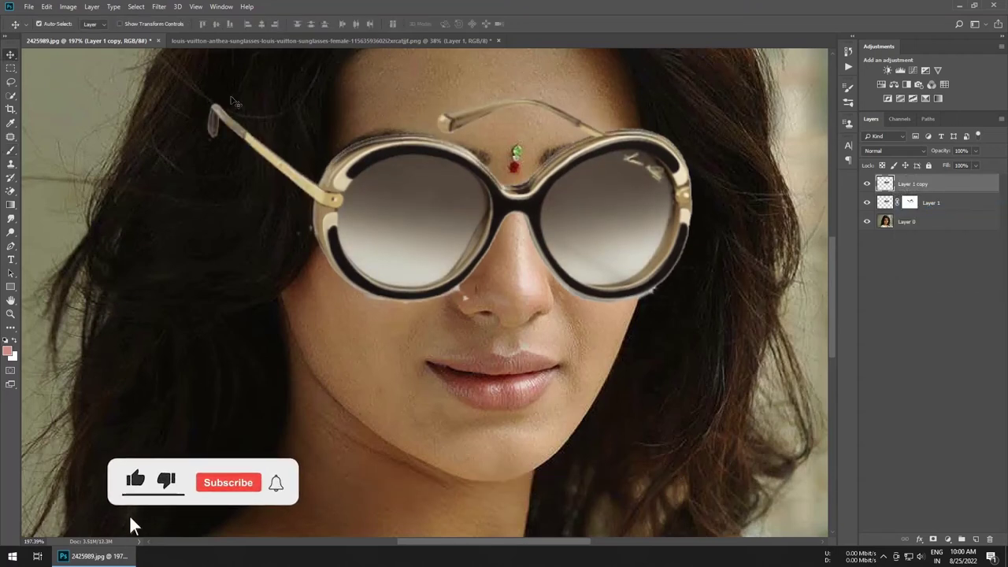
Darken the copied glasses to black with Levels at 0.1.
key("ctrl+l")
type("0.1")
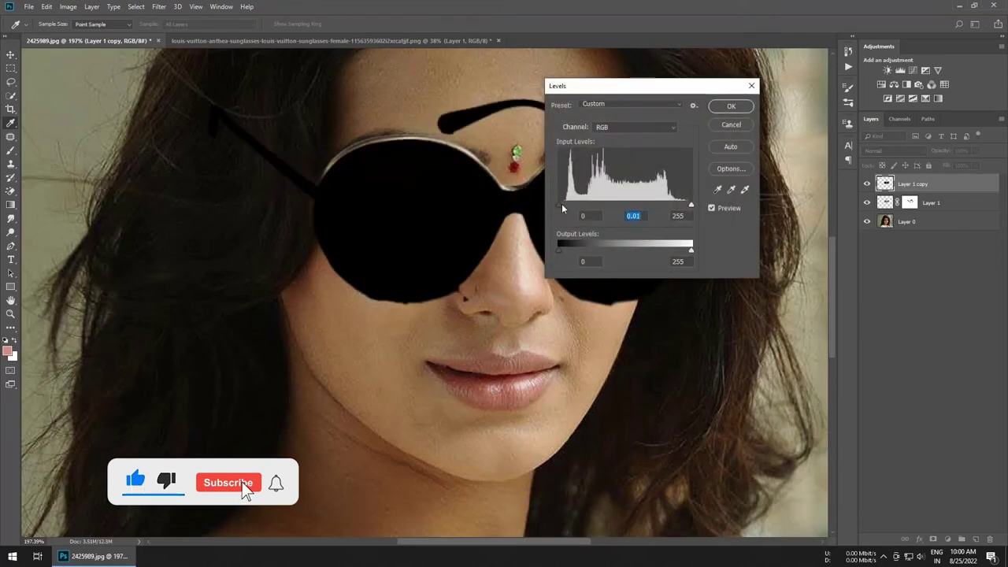
key("Return")
Blur the black copy 4.4 px, move it below Layer 1 and lower its opacity to 57%.
left_click(158, 6)
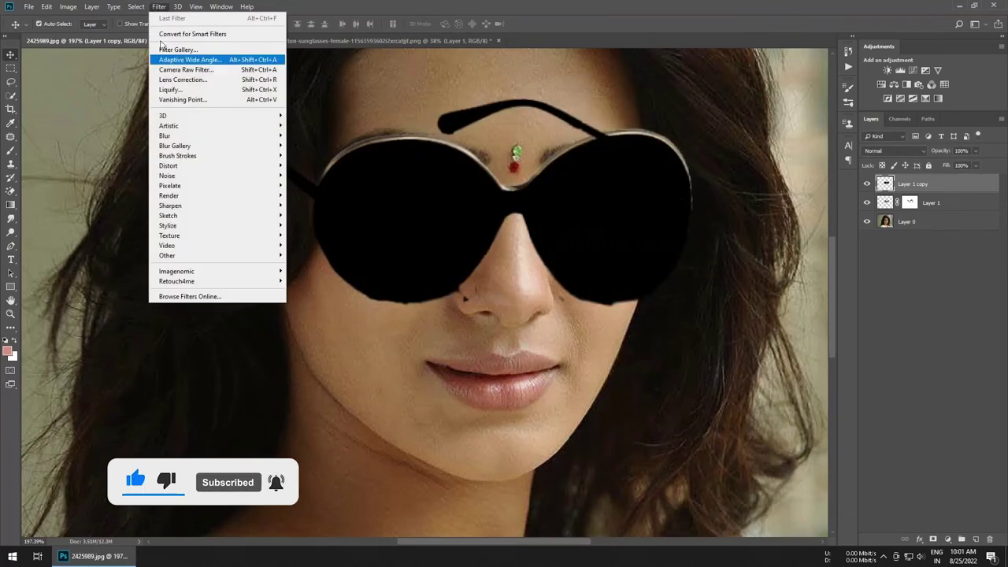
left_click(315, 173)
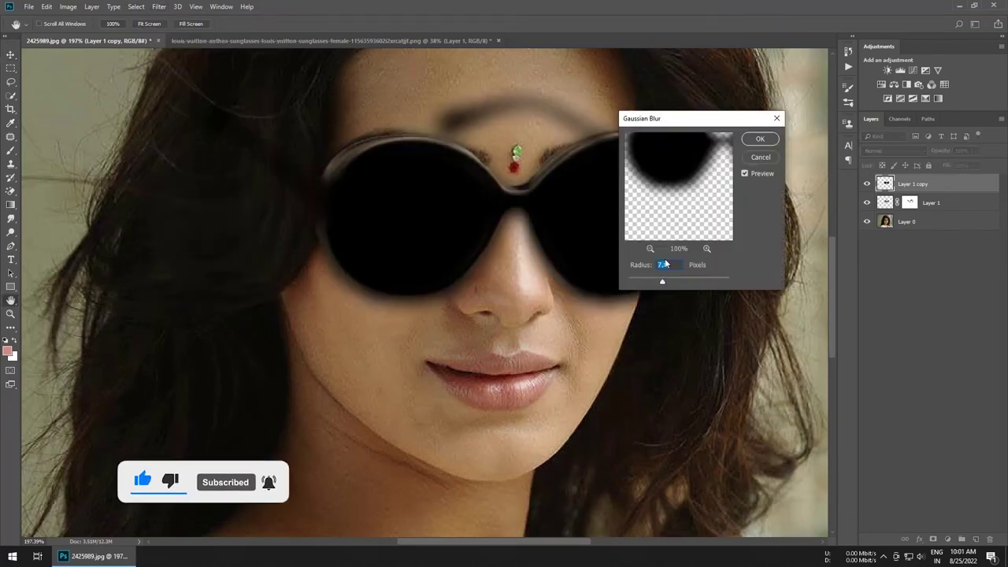
left_click(760, 140)
left_click_drag(913, 183, 911, 214)
left_click_drag(932, 153, 922, 155)
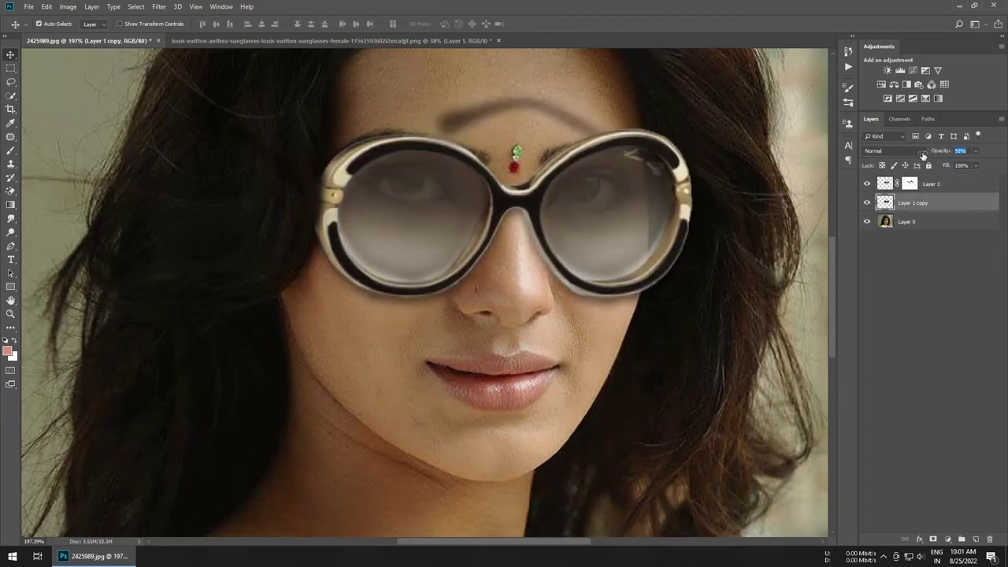
left_click(12, 191)
Erase the stray shadow above the frame and set the shadow layer to 51% opacity.
mouse_move(334, 189)
left_mouse_down()
mouse_move(449, 102)
mouse_move(582, 189)
mouse_move(348, 221)
mouse_move(449, 268)
mouse_move(622, 252)
mouse_move(562, 228)
left_mouse_up()
scroll(396, 201, "up", 1)
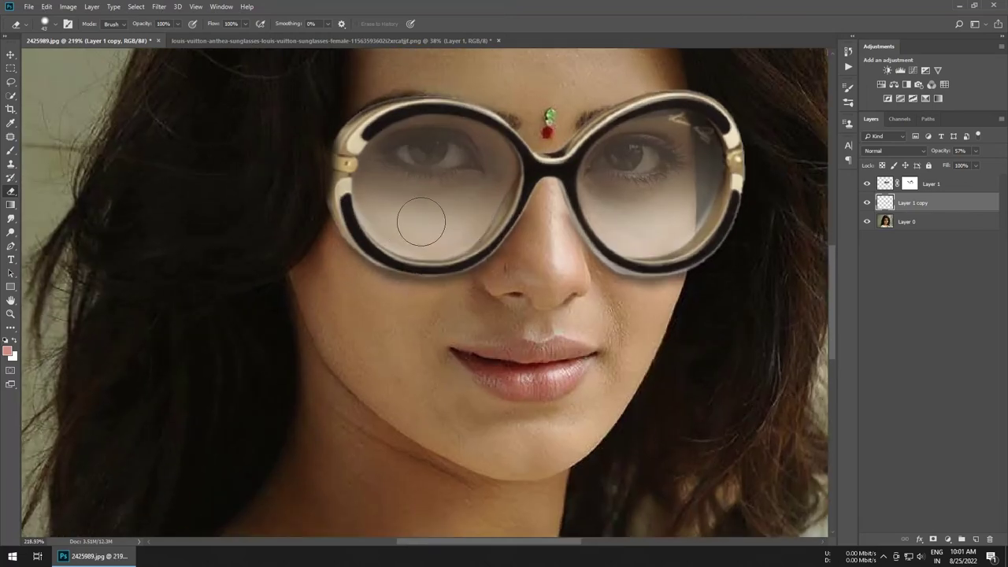
left_click(867, 202)
left_click(867, 203)
left_click(866, 202)
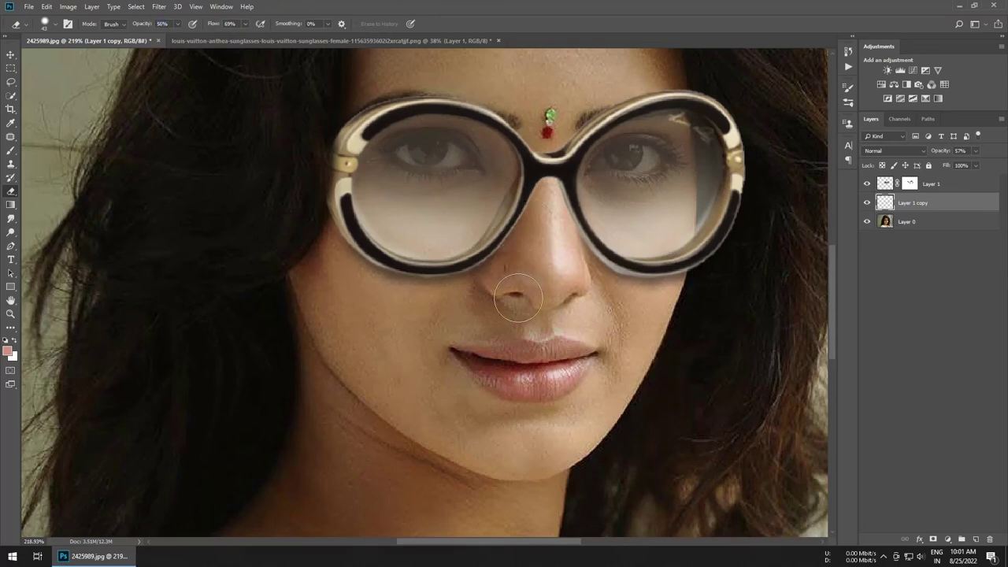
left_click(867, 203)
left_click_drag(945, 153, 947, 155)
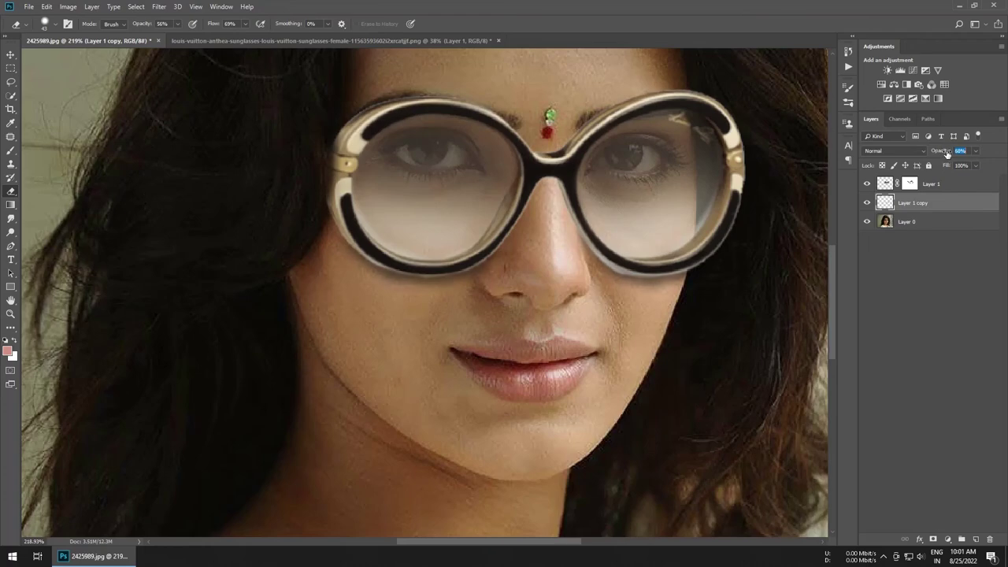
left_click(867, 203)
left_click(867, 203)
key("ctrl+0")
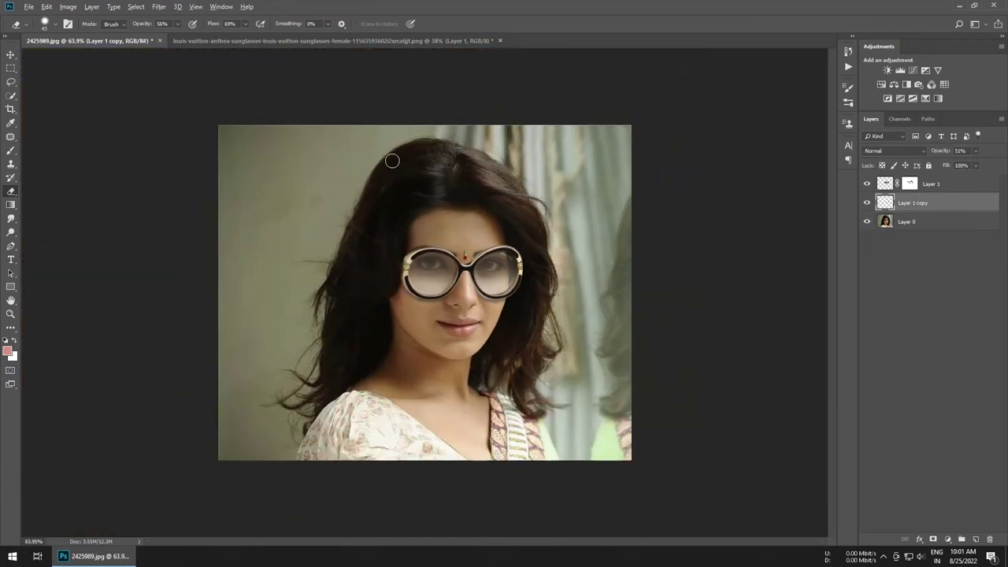
key("ctrl+minus")
key("ctrl+0")
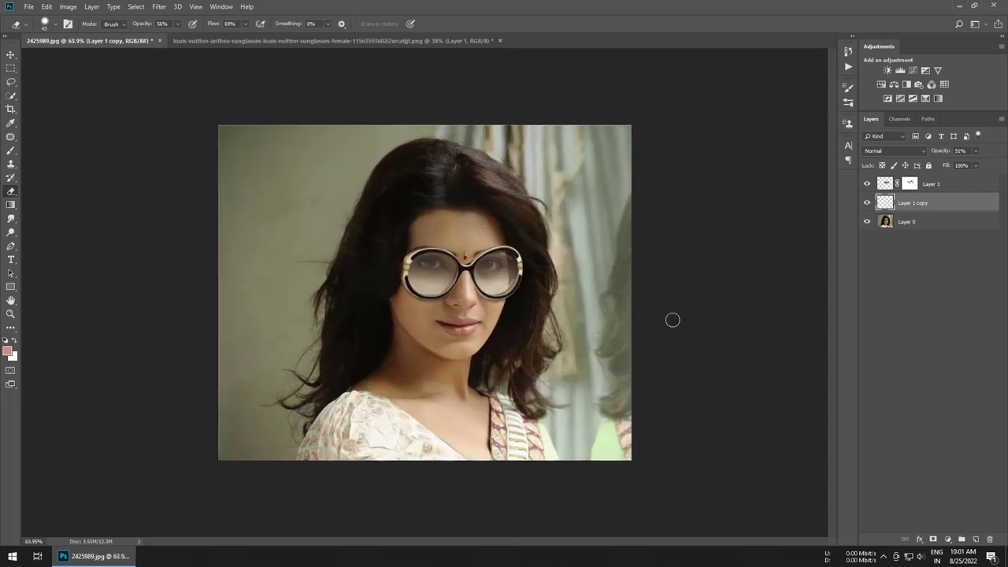